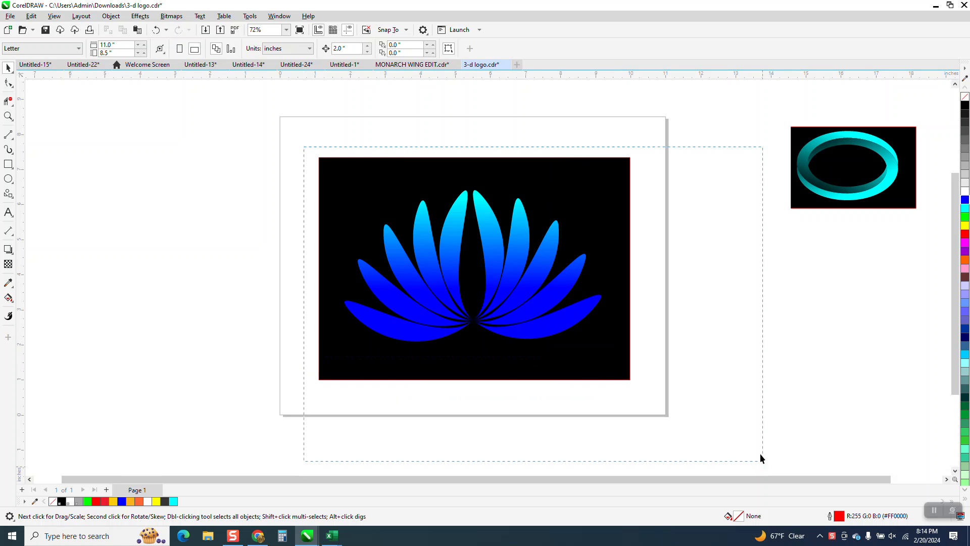
Move the finished lotus artwork off the page and draw a circle about 4.3 inches in diameter in the page's centre.
left_click_drag(490, 272, 97, 220)
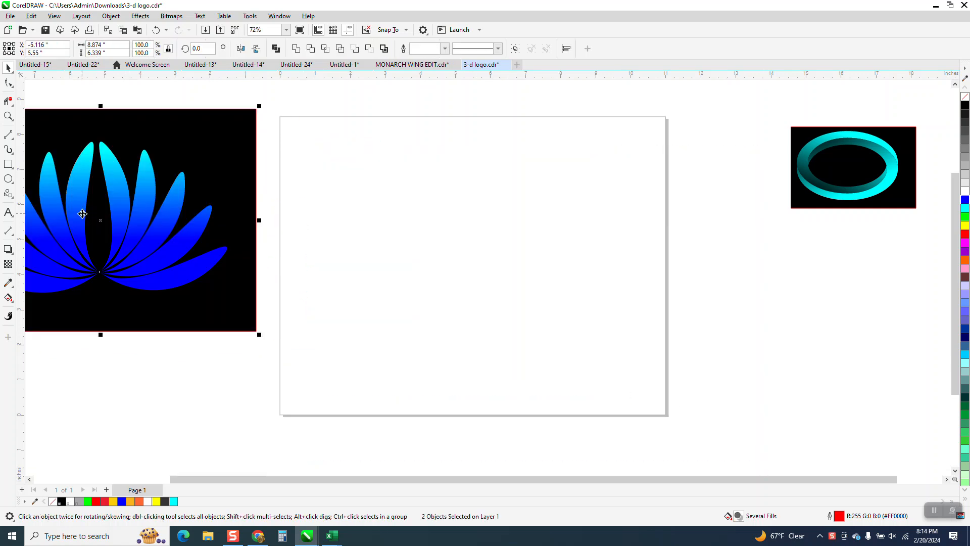
left_click(8, 179)
left_click_drag(553, 203, 404, 347)
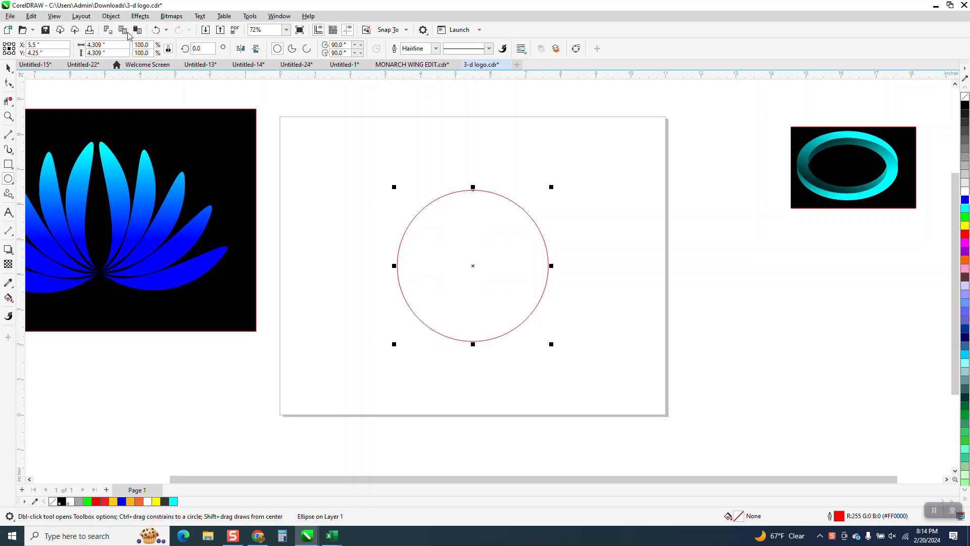
Convert the circle to curves and move its top node down onto the bottom node to form a pair of petals.
left_click(111, 16)
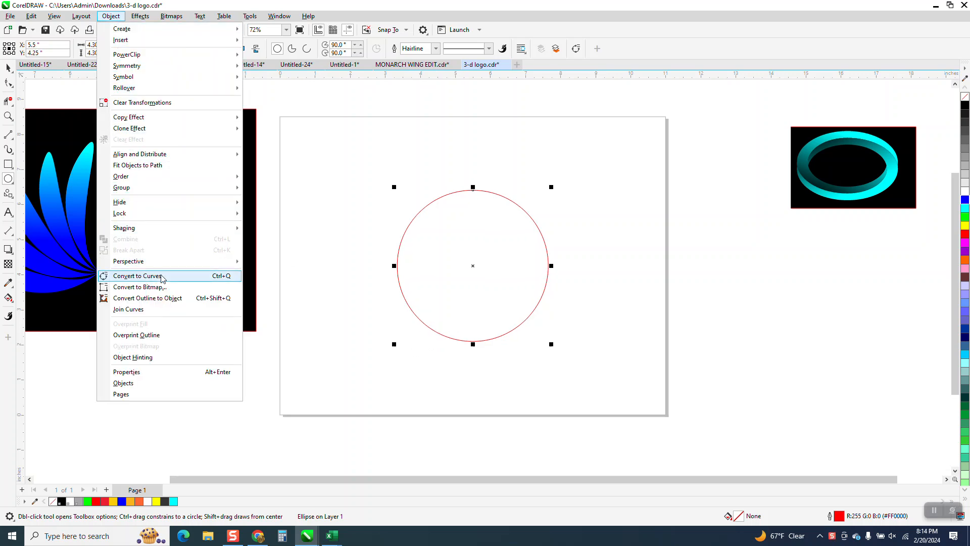
left_click(137, 276)
left_click(8, 83)
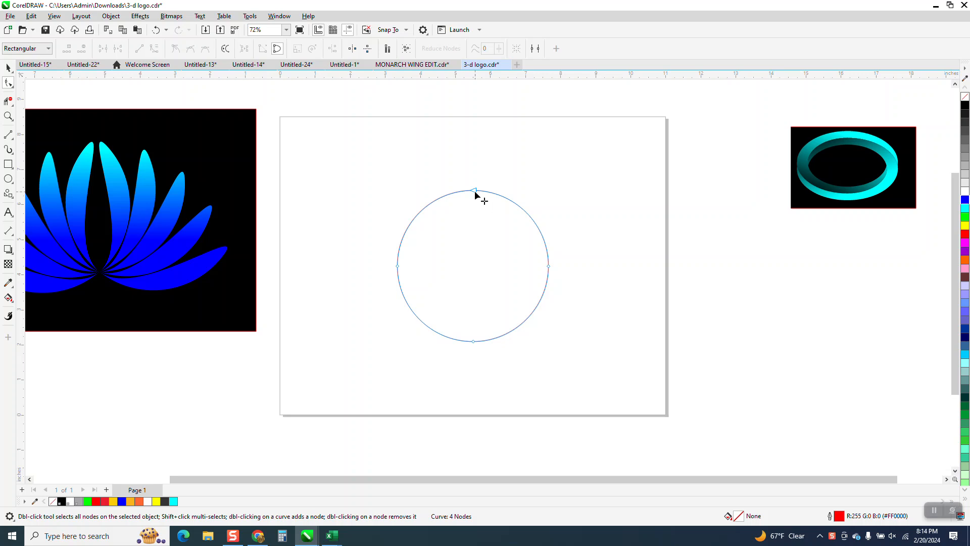
left_click(474, 190)
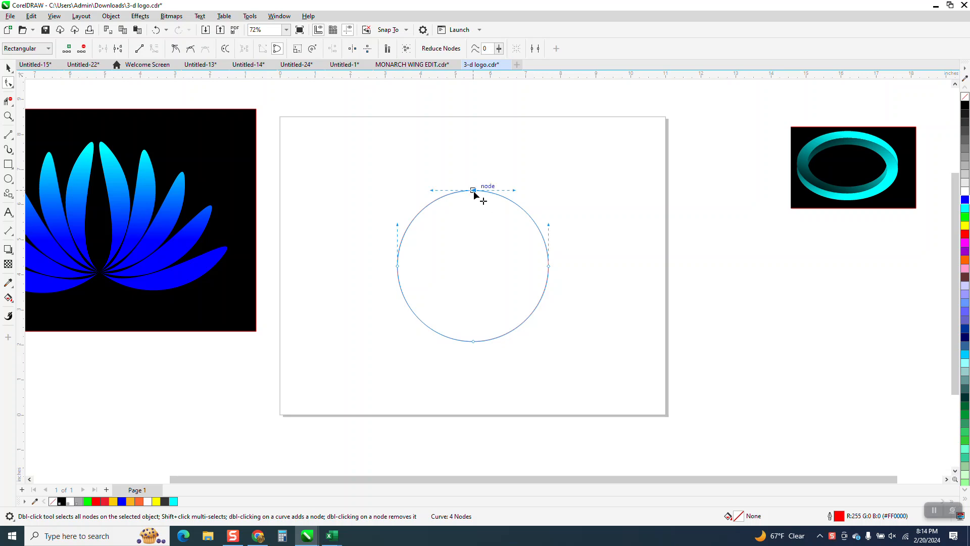
left_click_drag(474, 190, 474, 341)
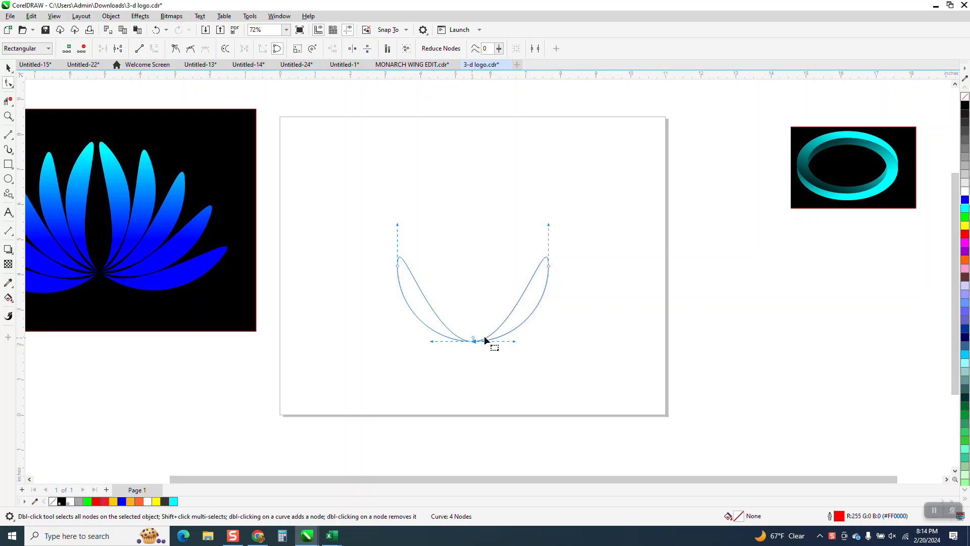
Make three copies of the petal pair, each rotated about 21° further counterclockwise around the bottom node where the petals meet.
left_click(8, 67)
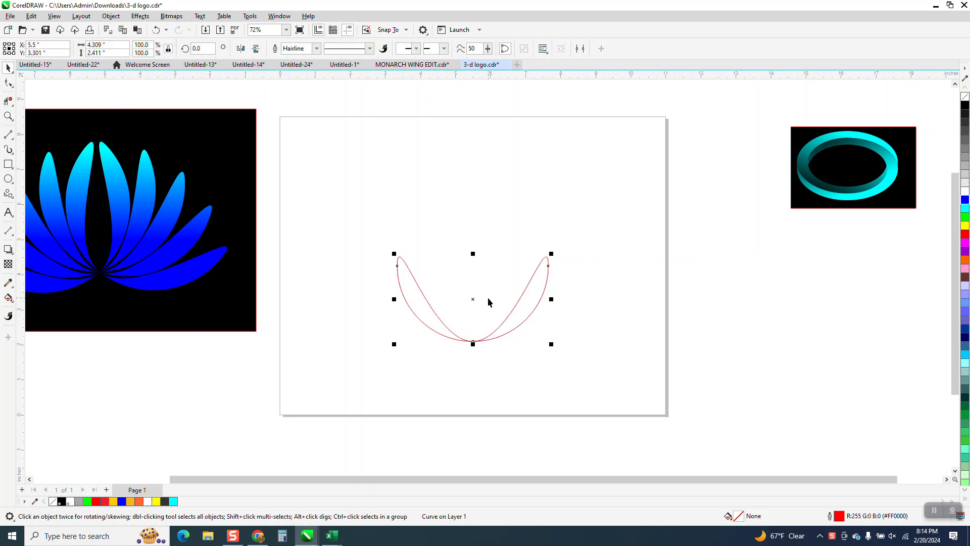
left_click(471, 300)
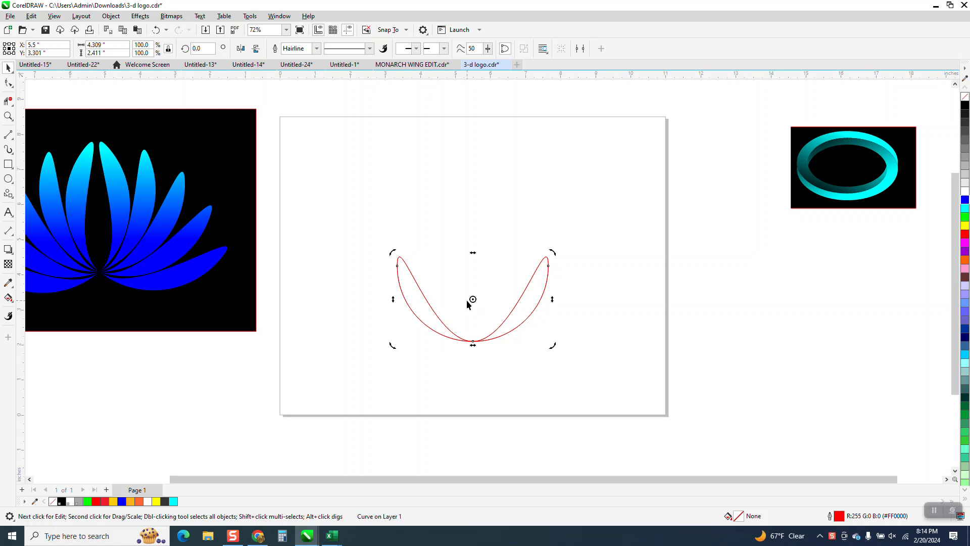
left_click_drag(471, 300, 473, 342)
left_click_drag(552, 254, 515, 232)
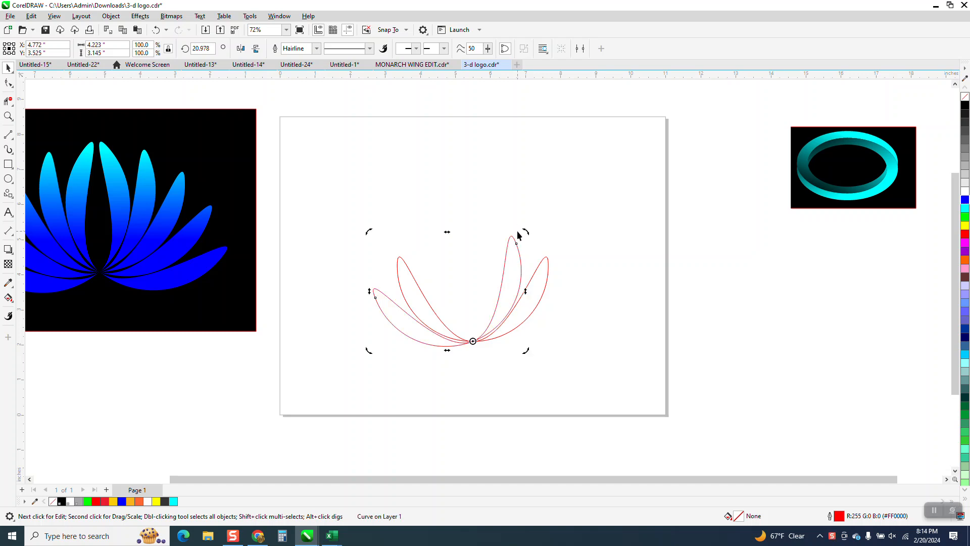
key("ctrl+r")
key("ctrl+r")
key("ctrl+r")
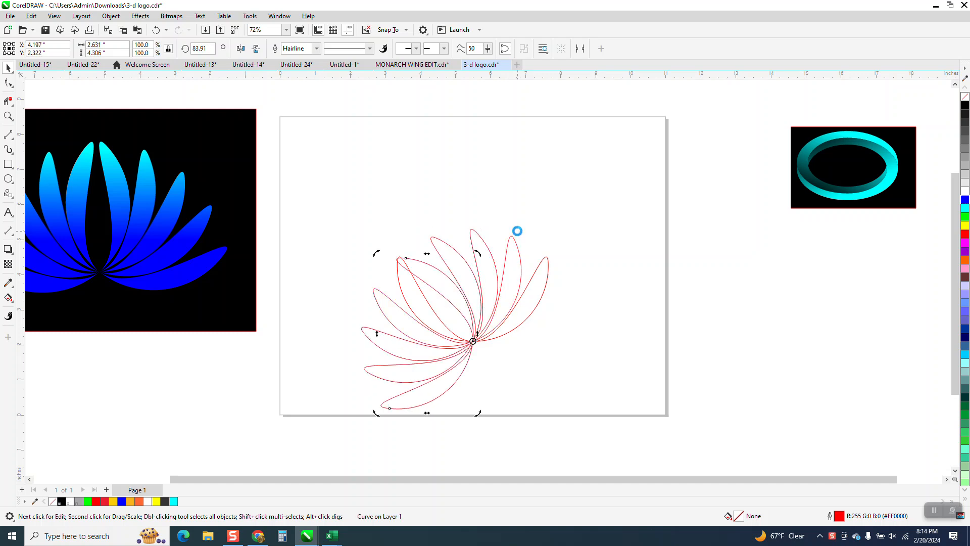
left_click(156, 29)
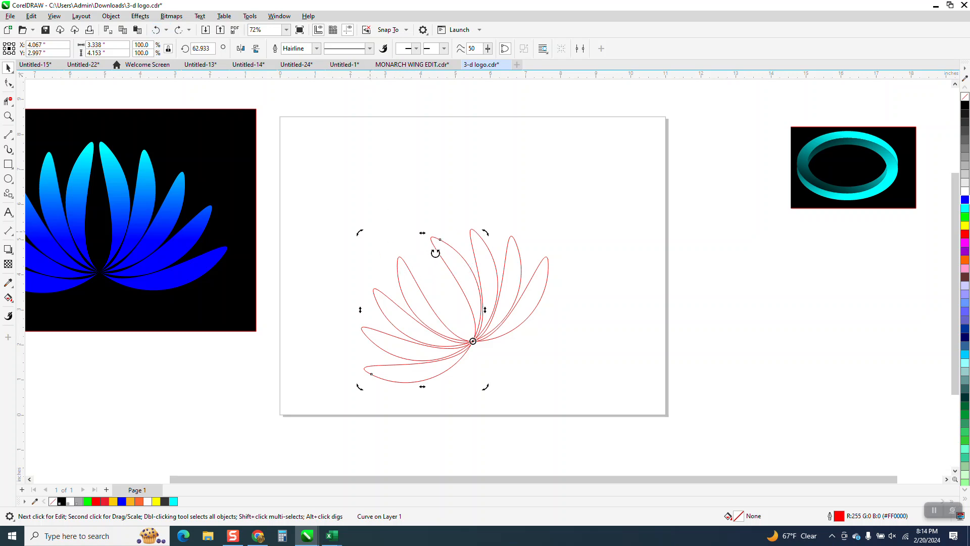
Fill all the petals with blue, remove their outlines and group them.
left_click_drag(300, 197, 637, 405)
left_click(965, 200)
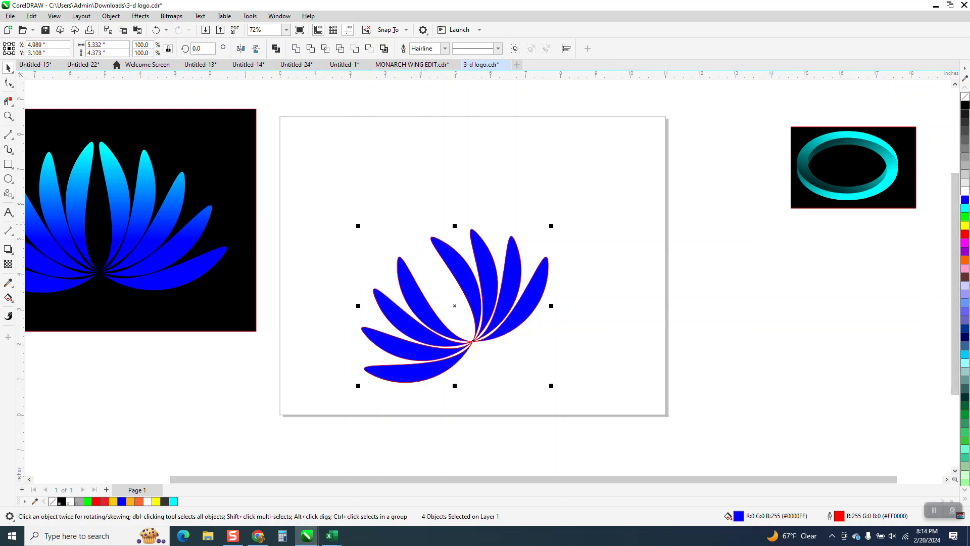
right_click(964, 101)
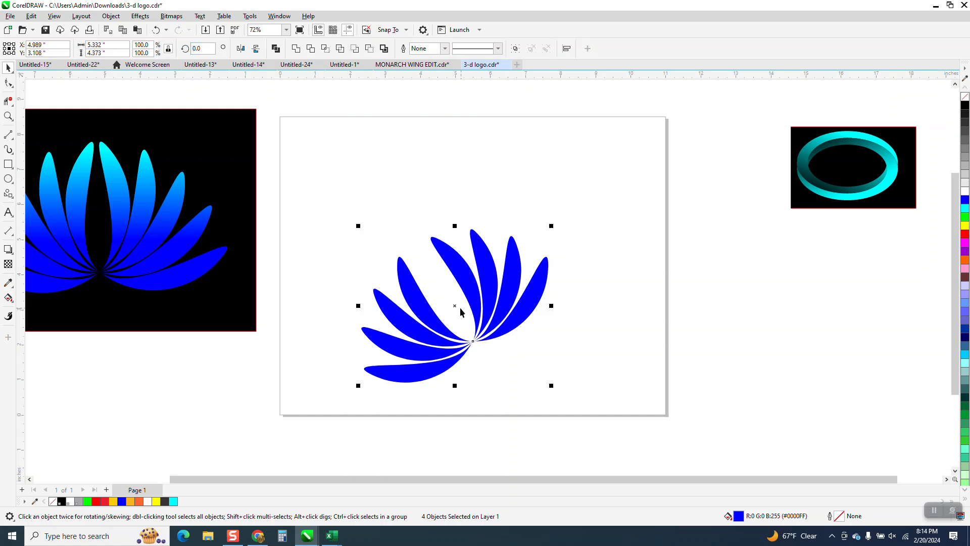
left_click_drag(643, 416, 639, 424)
key("ctrl+g")
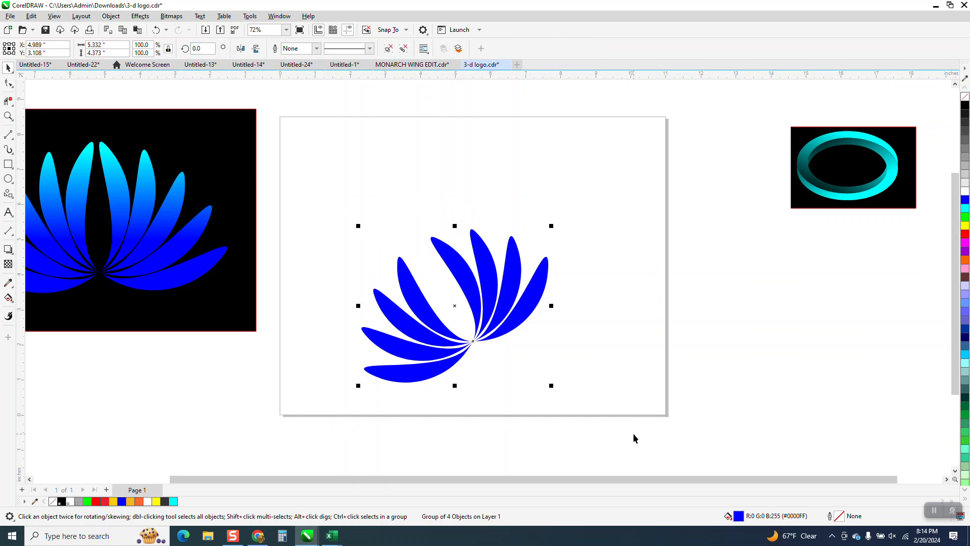
Rotate the petal group clockwise to about 330° so the flower stands upright, and move it up to the page's horizontal centre.
left_click(475, 341)
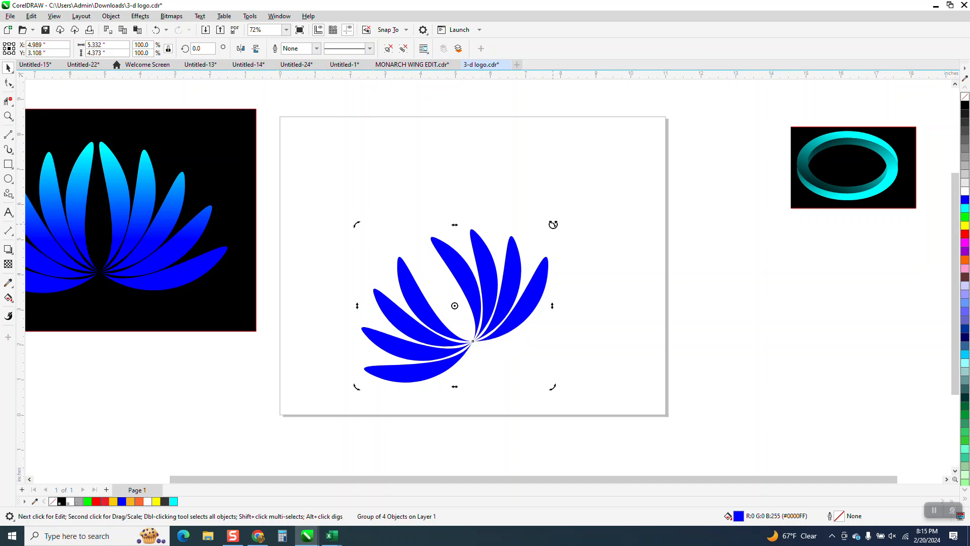
left_click_drag(554, 225, 586, 285)
left_click_drag(465, 297, 510, 243)
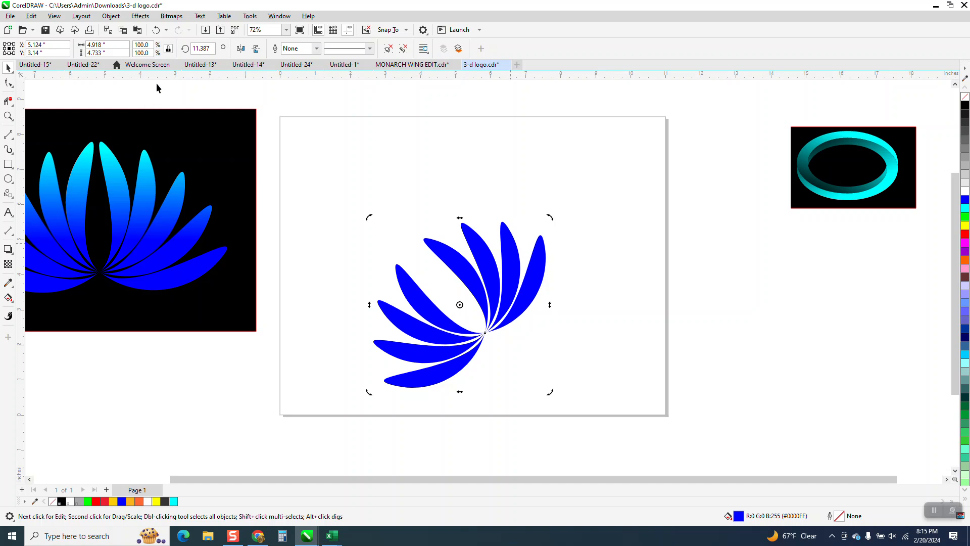
left_click(155, 30)
left_click(477, 286)
left_click_drag(476, 286, 503, 232)
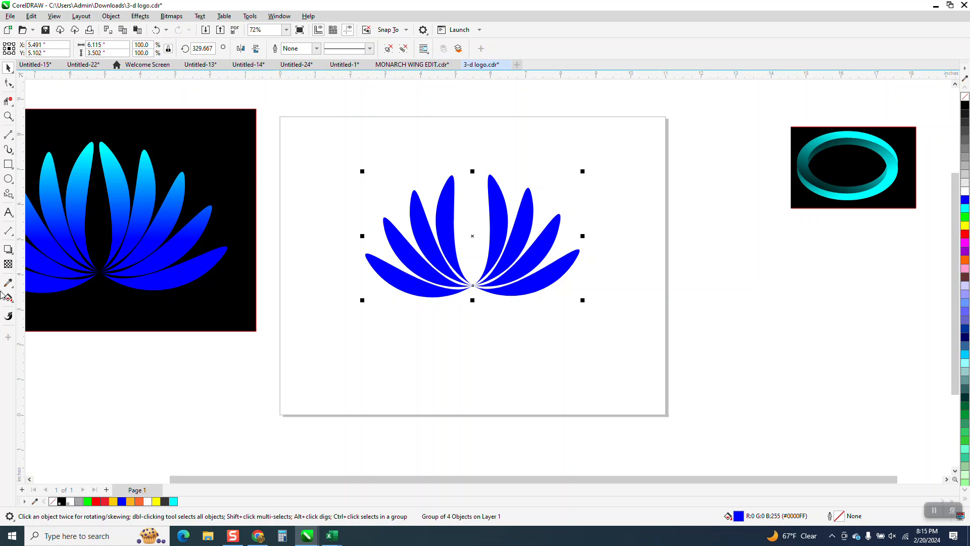
Apply a vertical fountain fill to the flower from blue at the base to cyan at the tips, with a second blue colour stop partway.
left_click(11, 300)
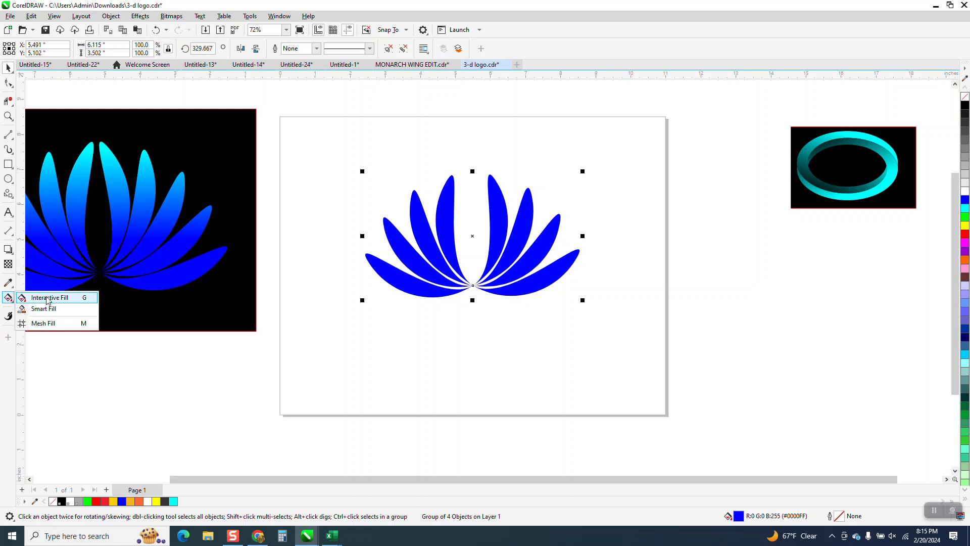
left_click(41, 296)
left_click_drag(473, 286, 473, 157)
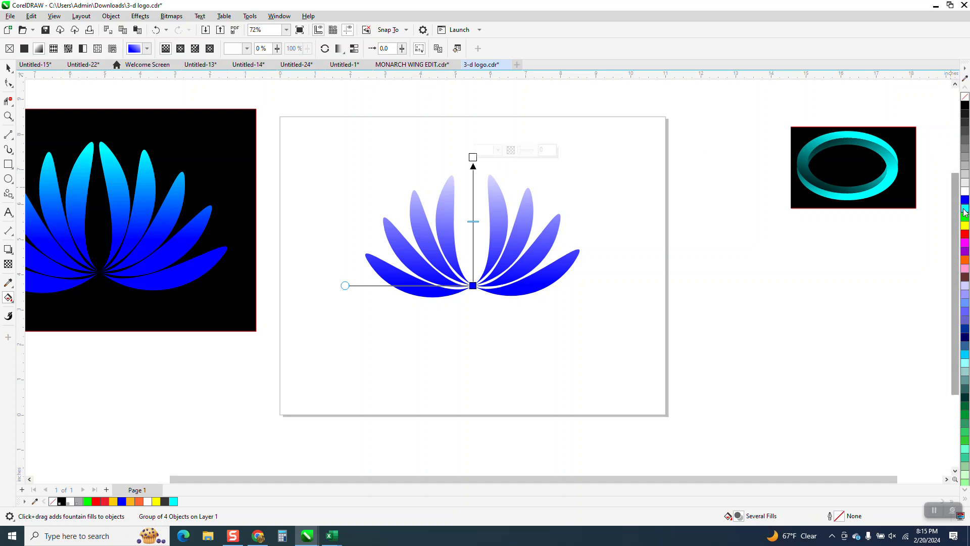
left_click_drag(966, 208, 475, 157)
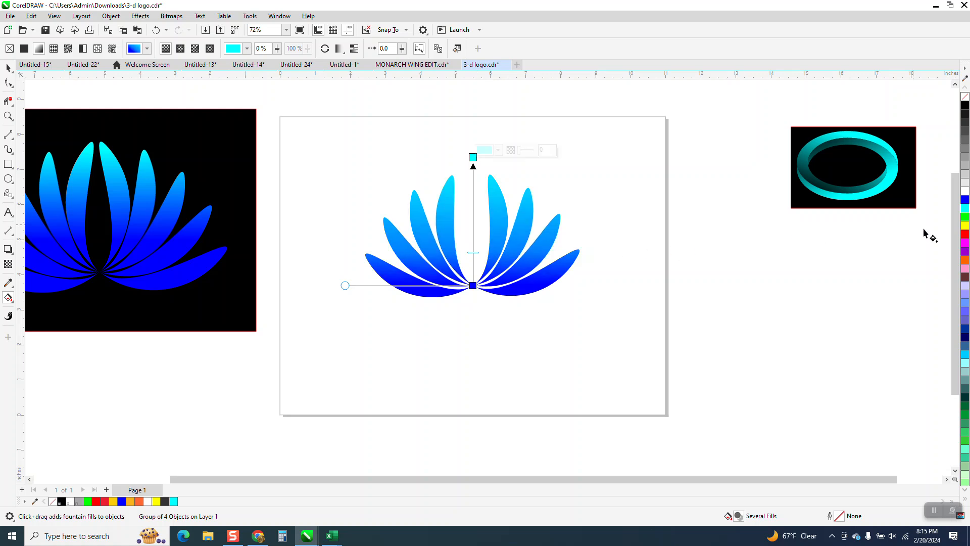
left_click_drag(965, 200, 474, 237)
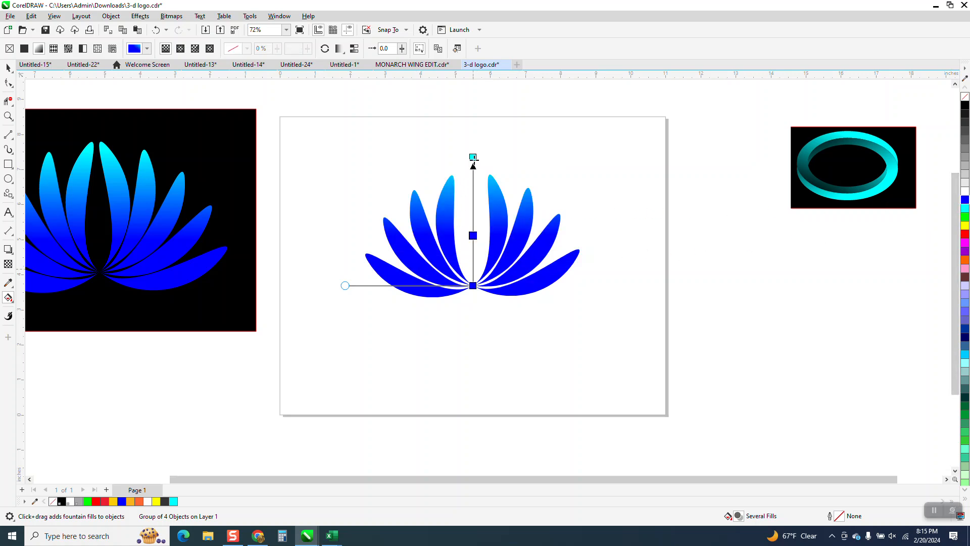
left_click_drag(473, 157, 472, 199)
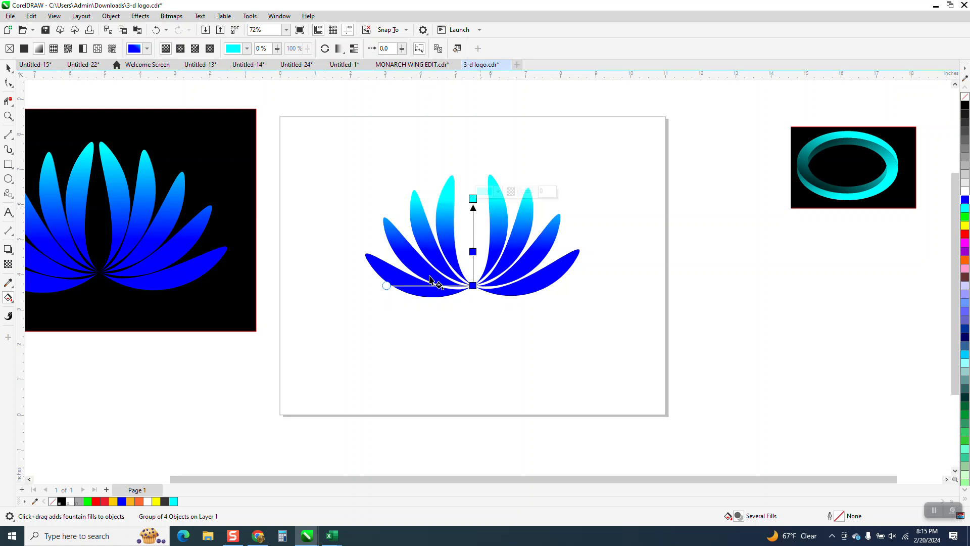
left_click_drag(387, 287, 366, 287)
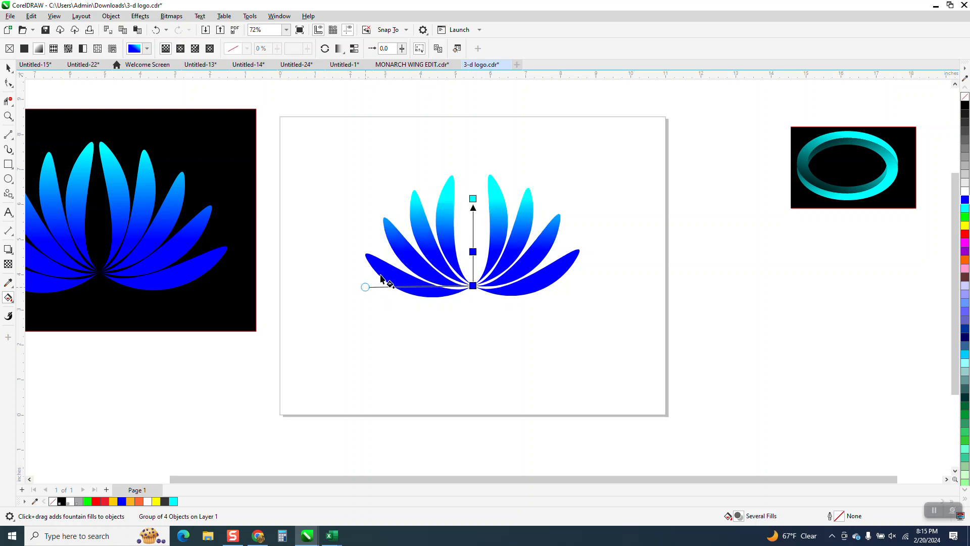
Draw a black-filled rectangle about 7.8 by 5.4 inches around the flower and send it behind the petals.
left_click(8, 165)
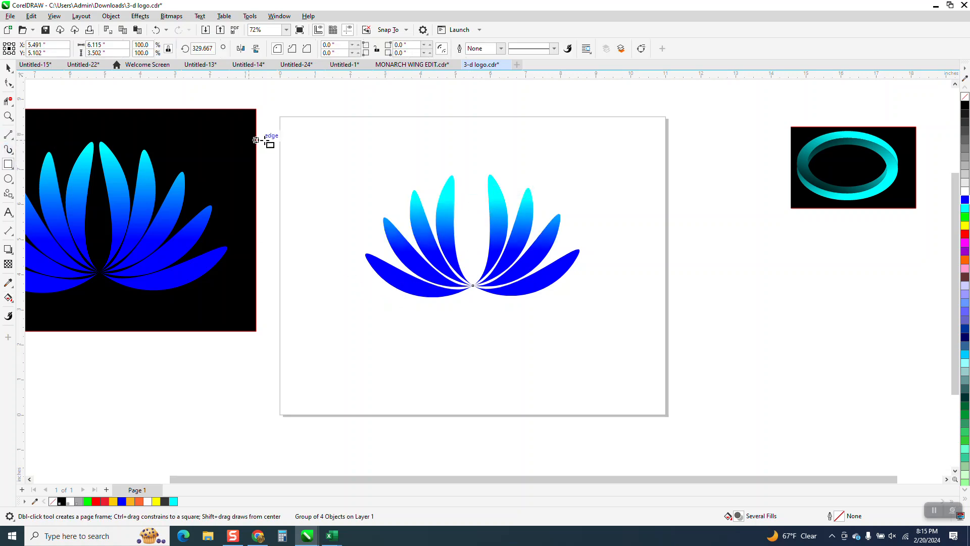
left_click_drag(330, 150, 606, 339)
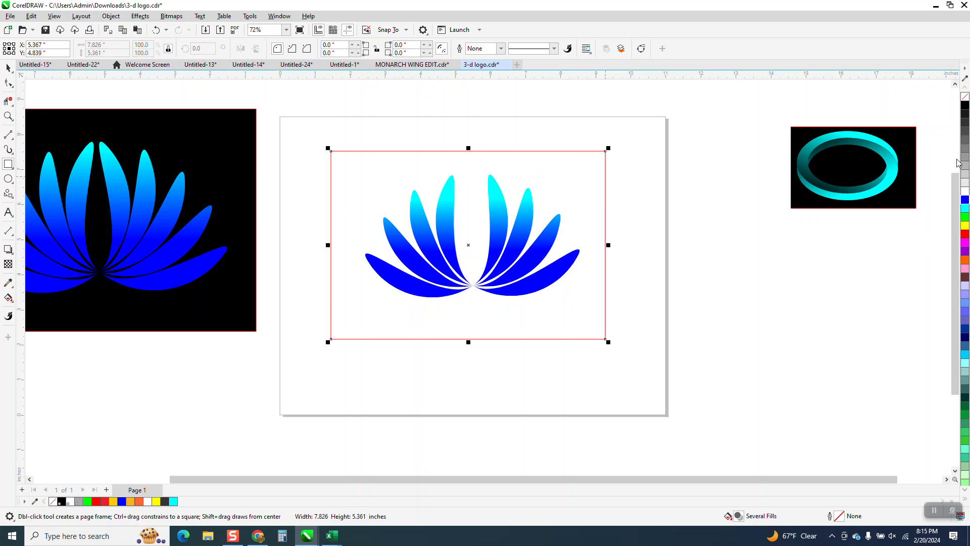
left_click(965, 105)
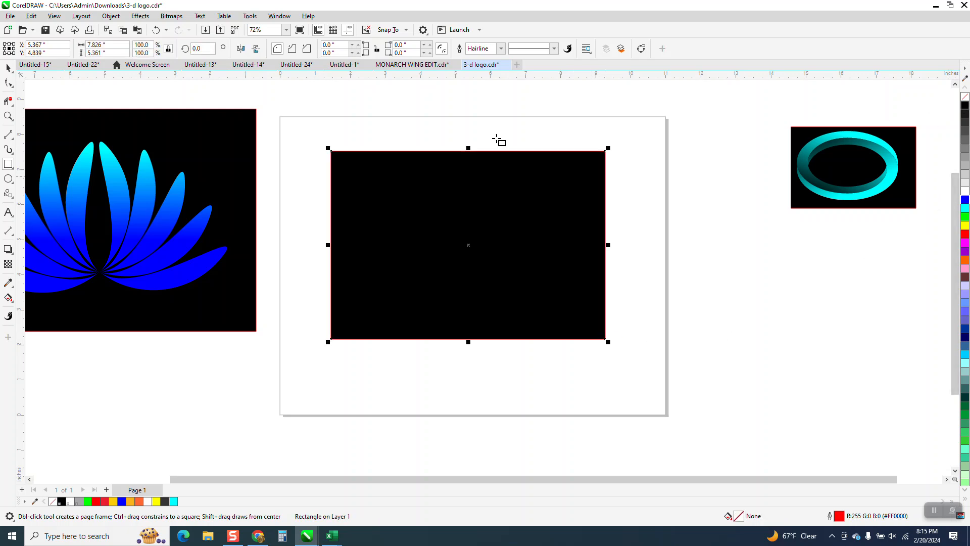
left_click(123, 19)
mouse_move(127, 188)
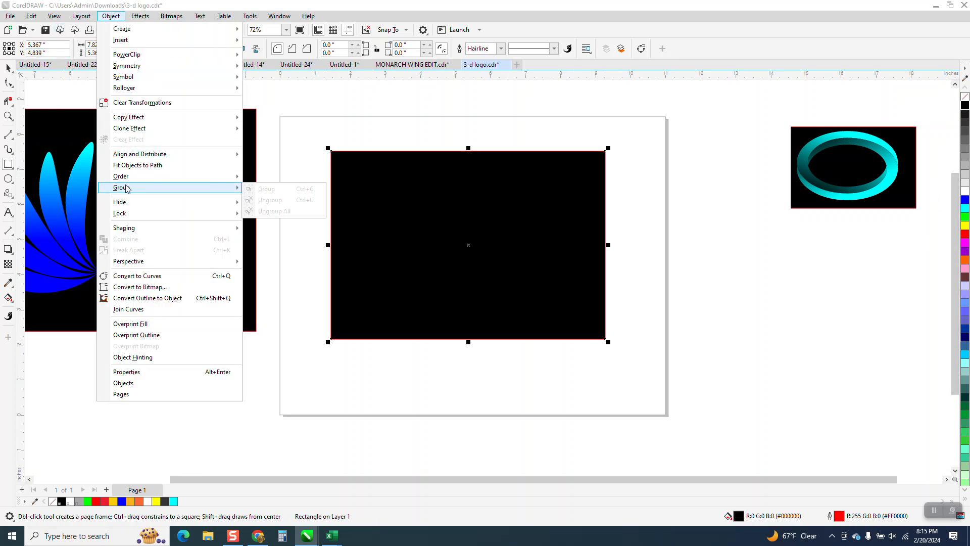
left_click(278, 189)
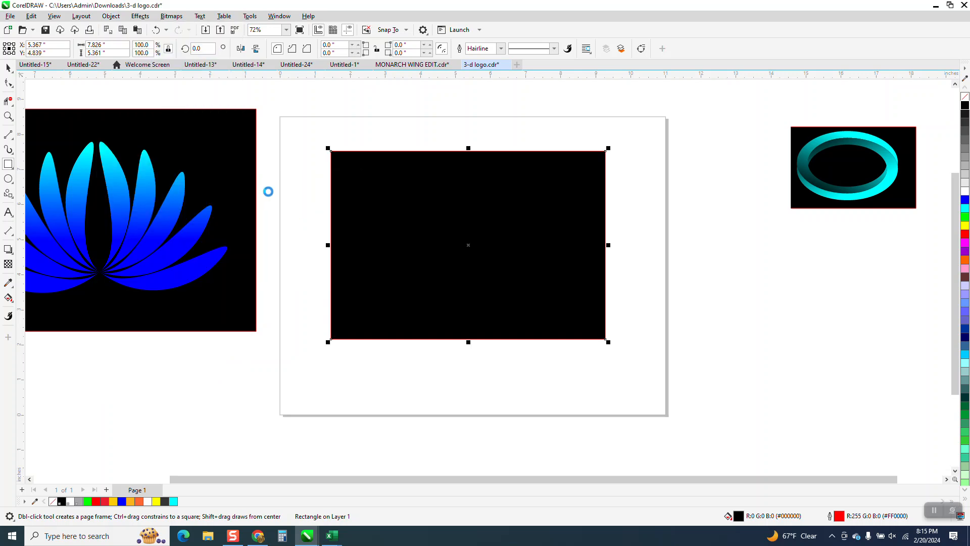
left_click(8, 117)
left_click_drag(337, 169, 702, 373)
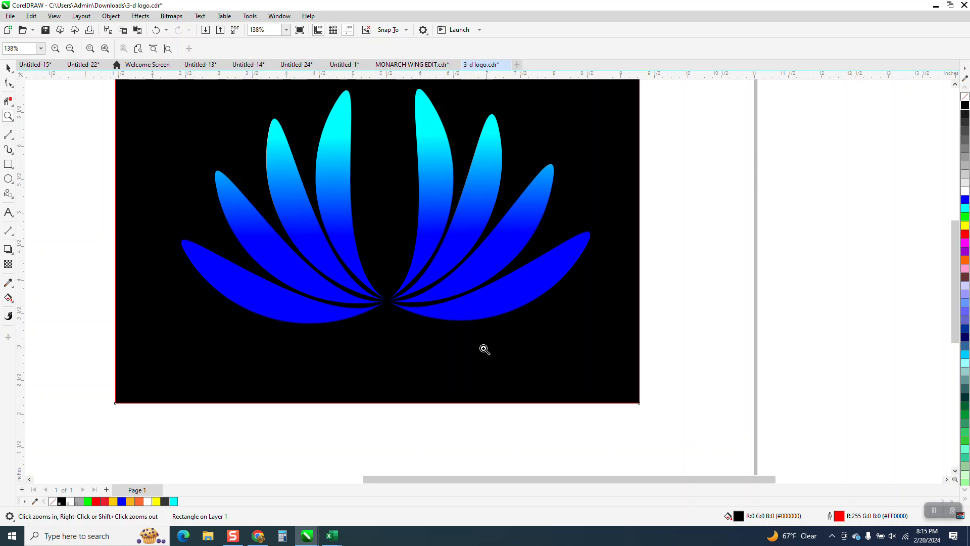
scroll(470, 310, "down", 3)
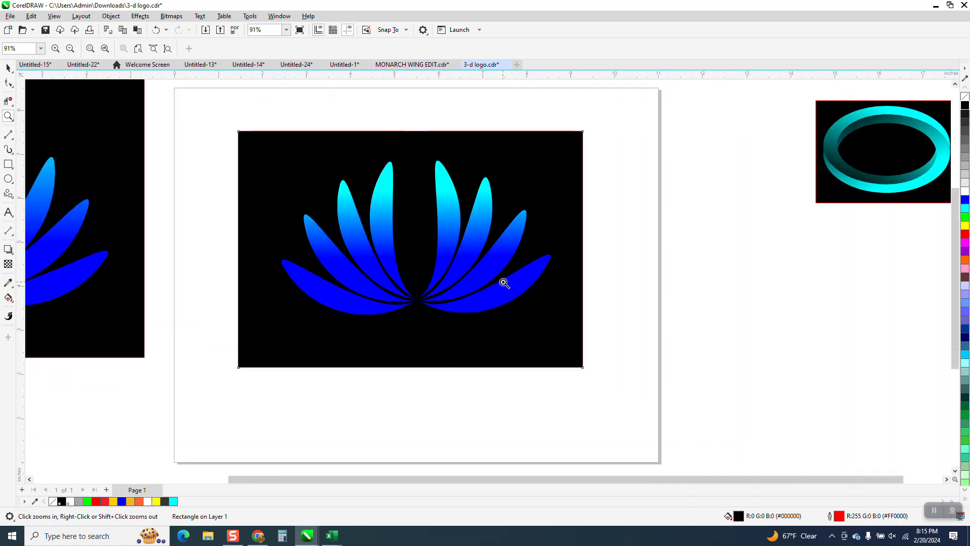
scroll(503, 282, "down", 1)
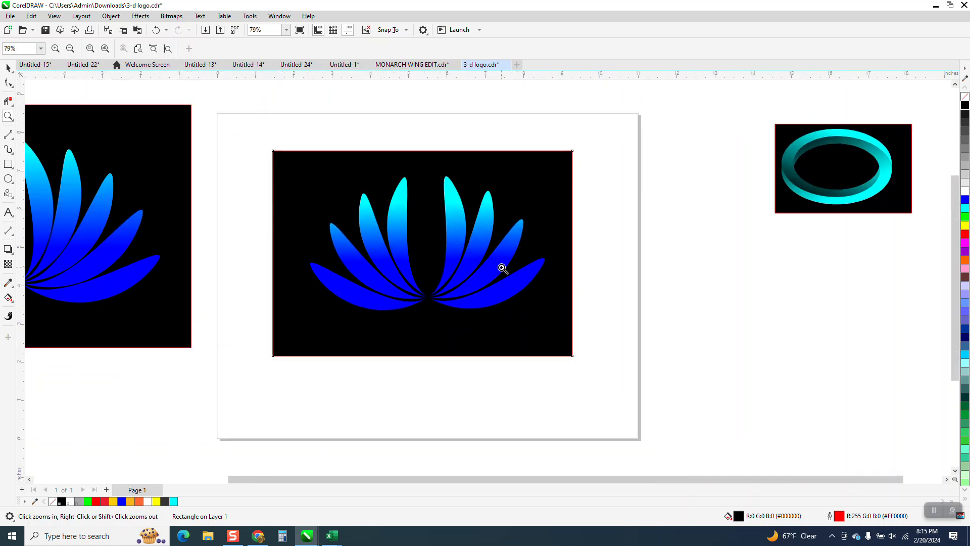
Undo the black background rectangle, the flower's fountain fill and its last move.
left_click(158, 31)
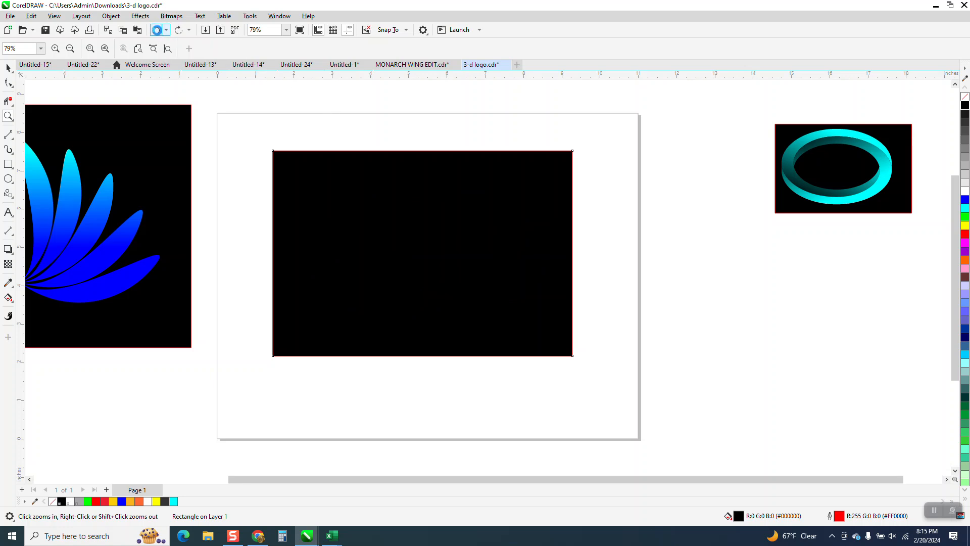
left_click(158, 31)
left_click(158, 31)
left_click(158, 32)
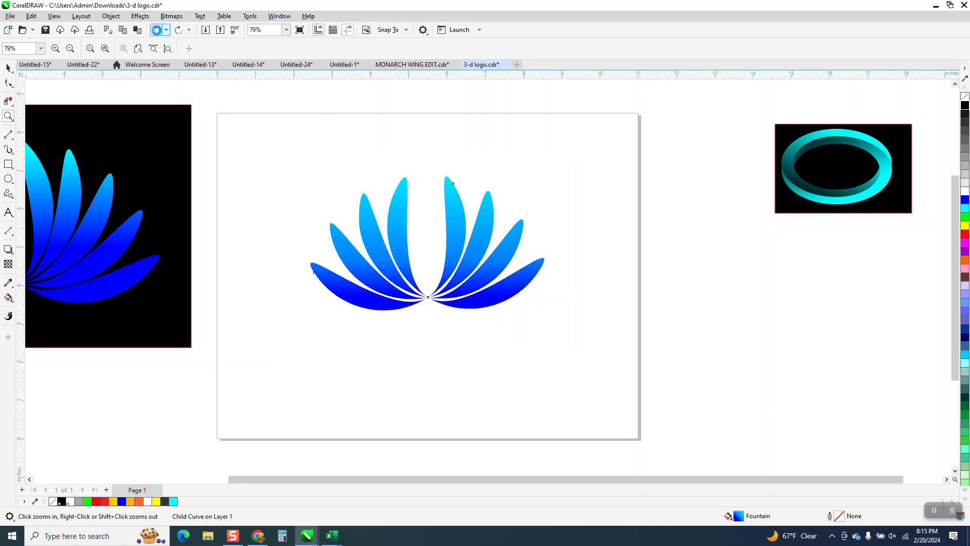
left_click(158, 32)
left_click(158, 31)
left_click(158, 32)
left_click(157, 32)
Undo the blue fill, grouping and rotated petal copies back to the single two-petal curve.
left_click(158, 31)
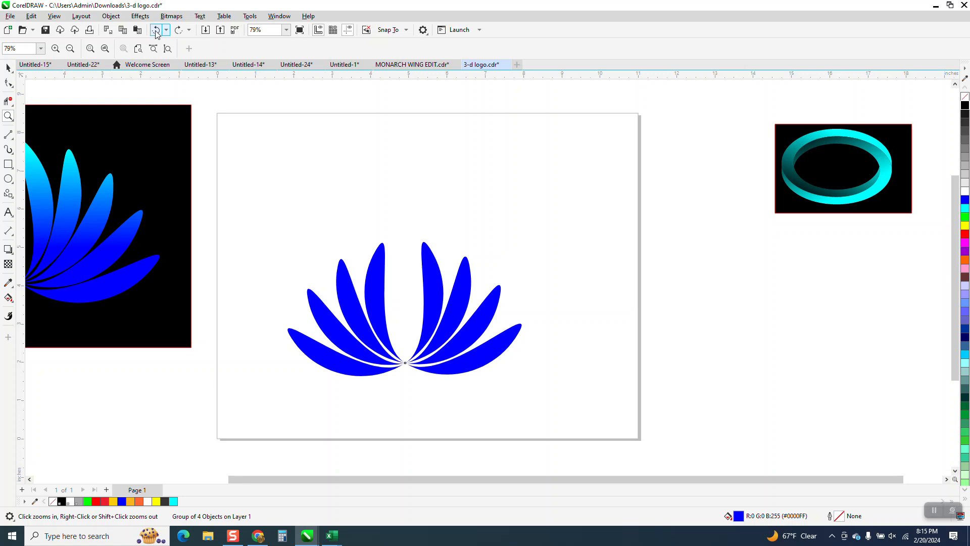
left_click(157, 31)
left_click(158, 32)
left_click(157, 32)
left_click(157, 31)
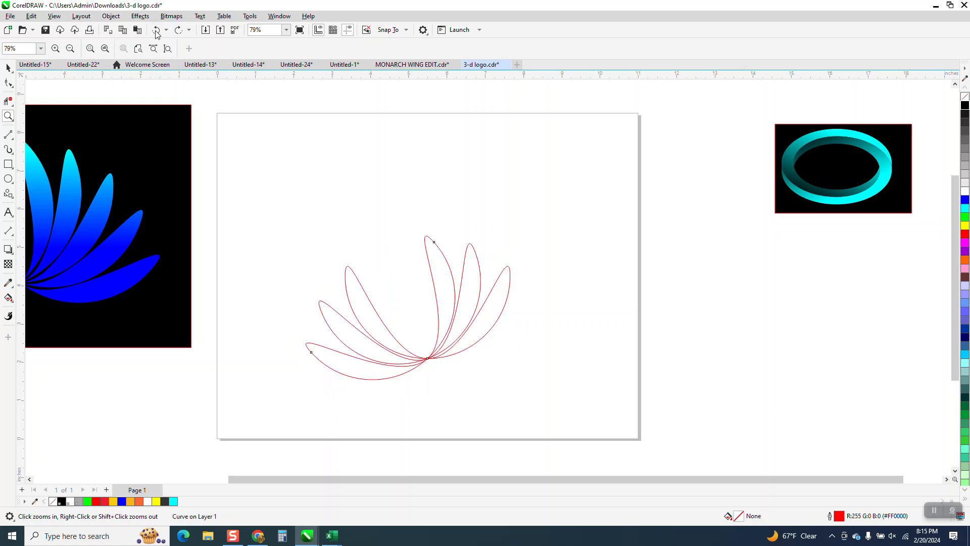
left_click(157, 31)
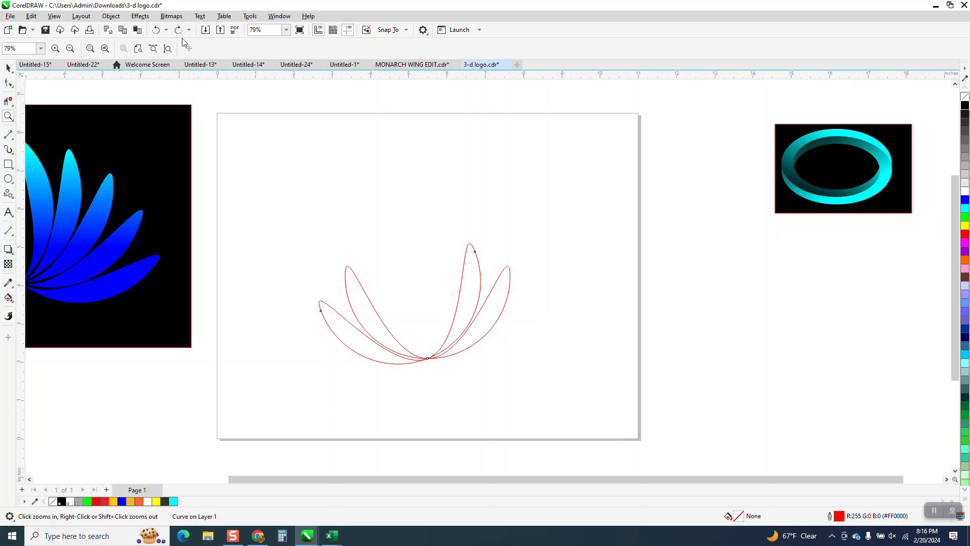
left_click(157, 31)
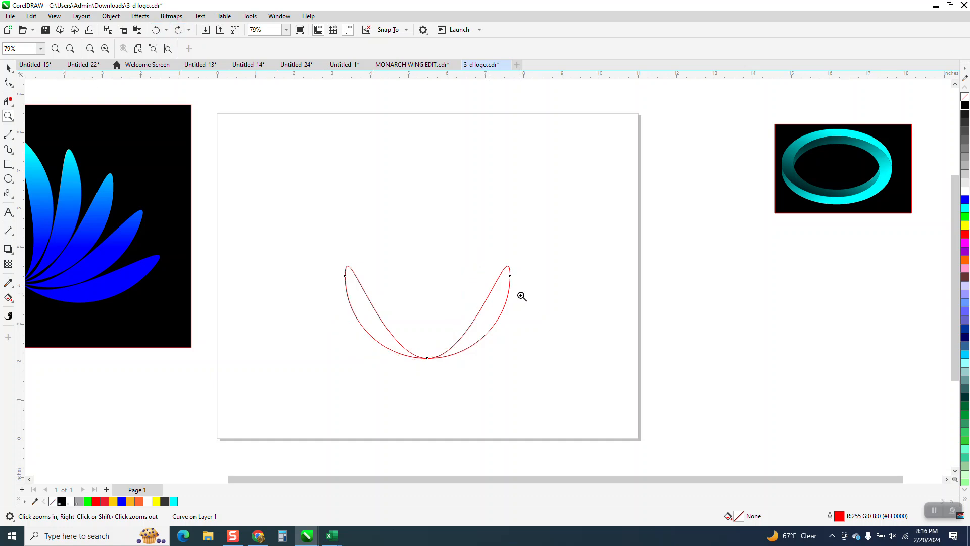
Rotate a copy of the two-petal curve about 80° counterclockwise around the point where its petals meet.
left_click(12, 70)
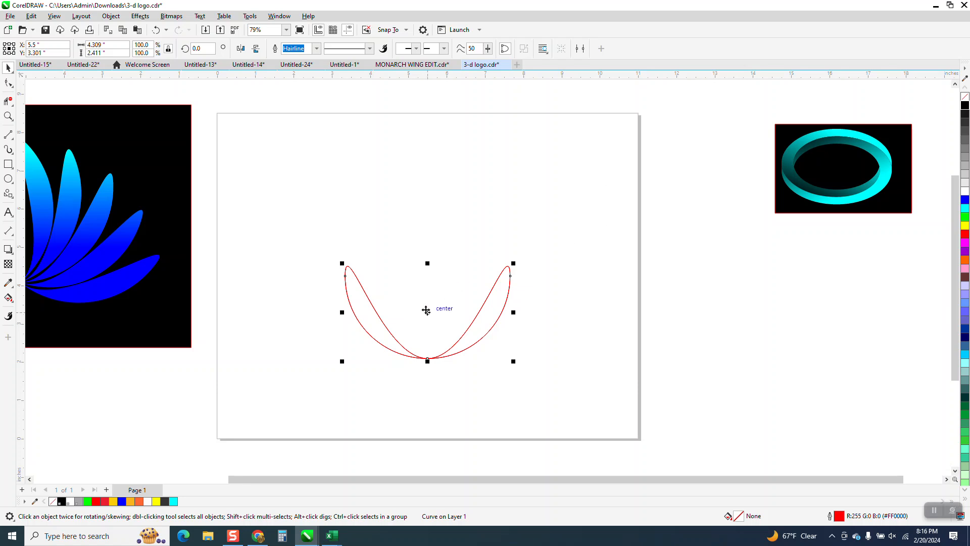
left_click(426, 310)
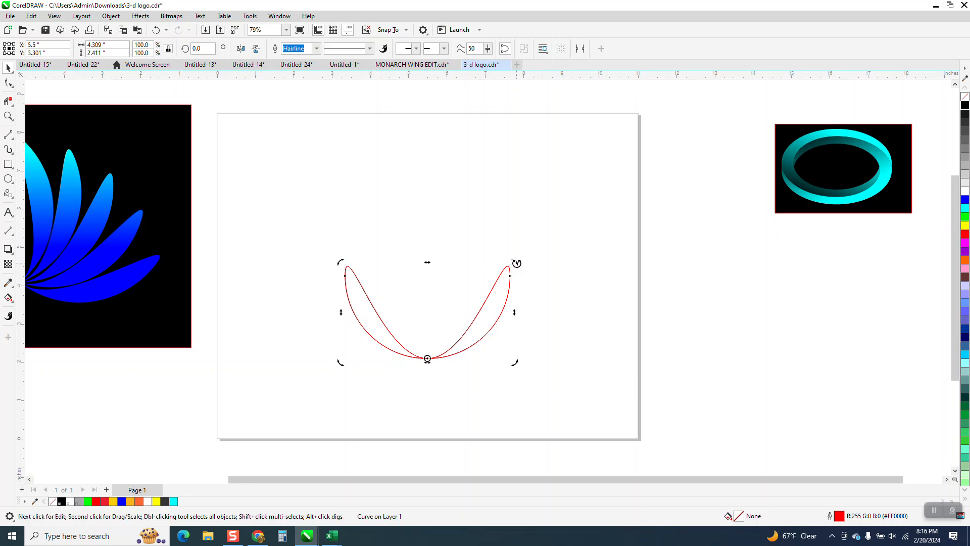
left_click_drag(517, 263, 355, 263)
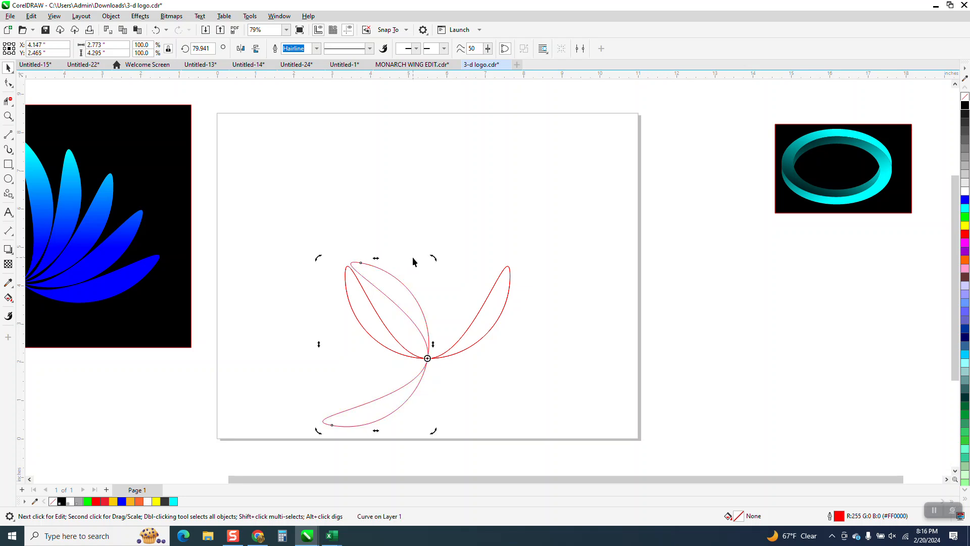
Blend the original two-petal curve with its rotated copy using 2 intermediate steps.
scroll(432, 256, "down", 1)
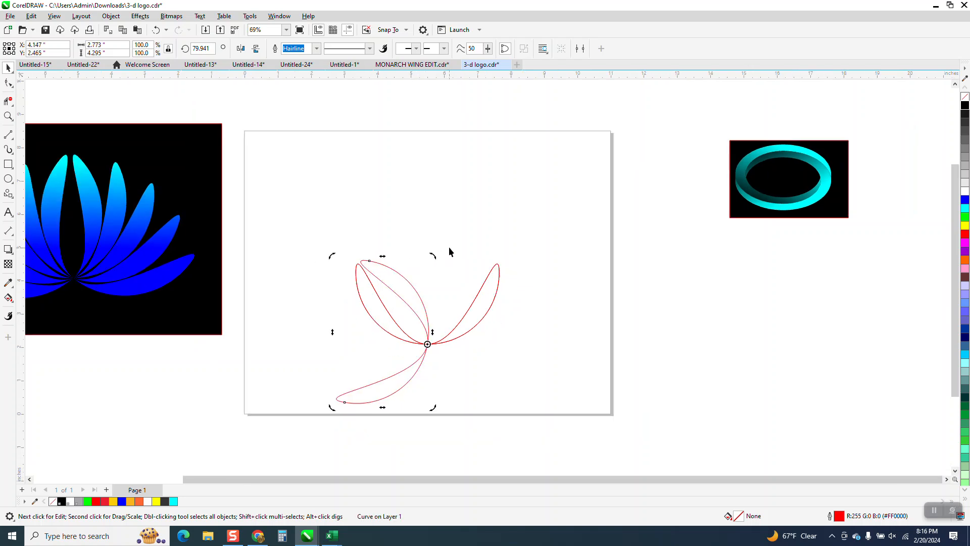
left_click(489, 279, "shift")
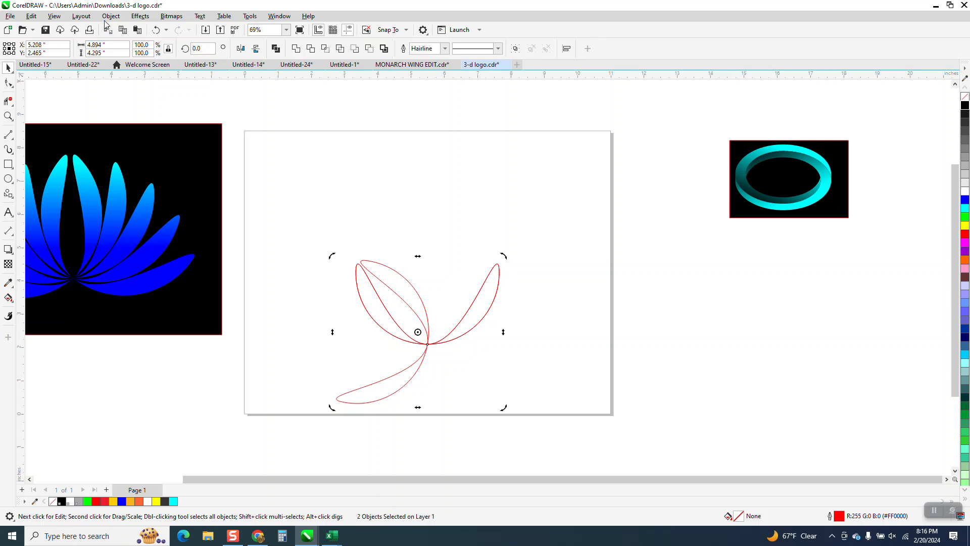
left_click(141, 16)
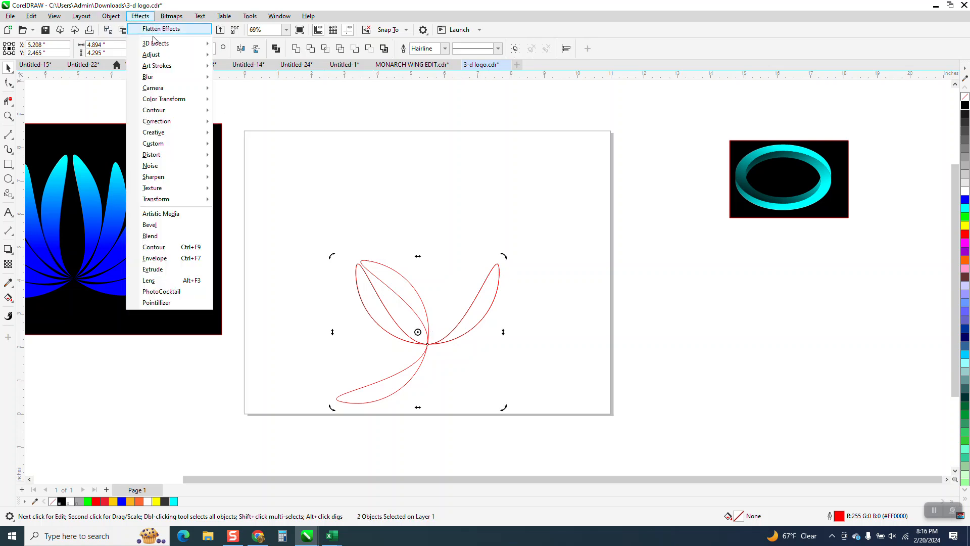
left_click(160, 237)
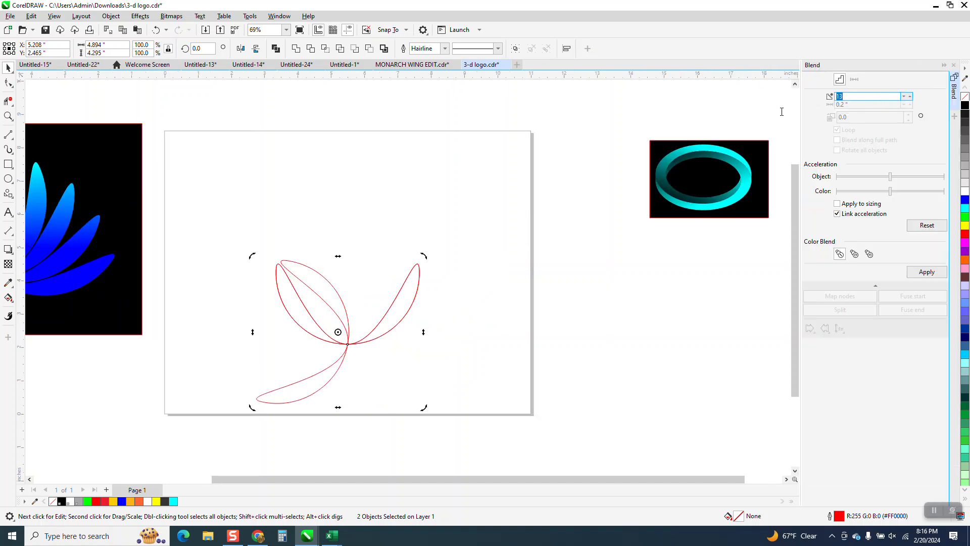
type("2")
left_click(927, 273)
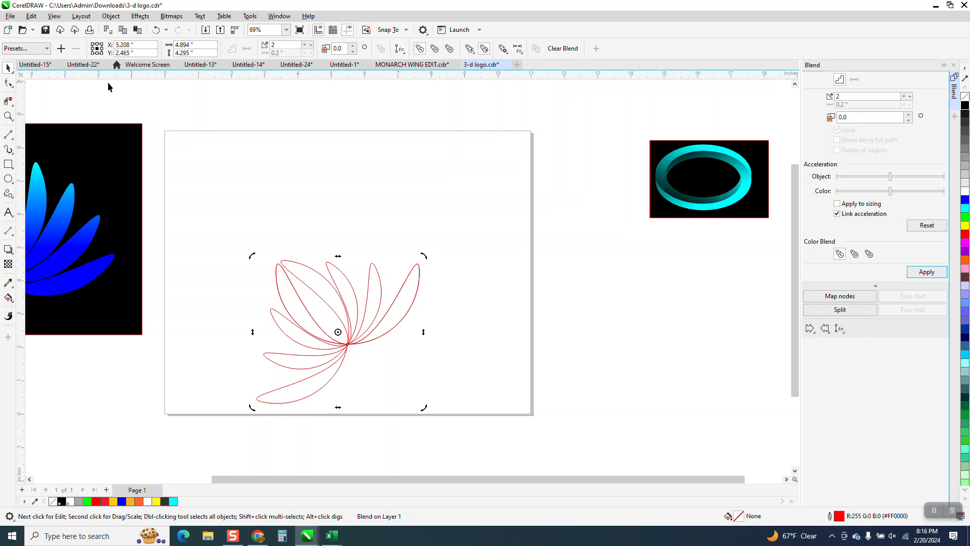
Try filling the blended petals with blue and removing their outline.
left_click(8, 116)
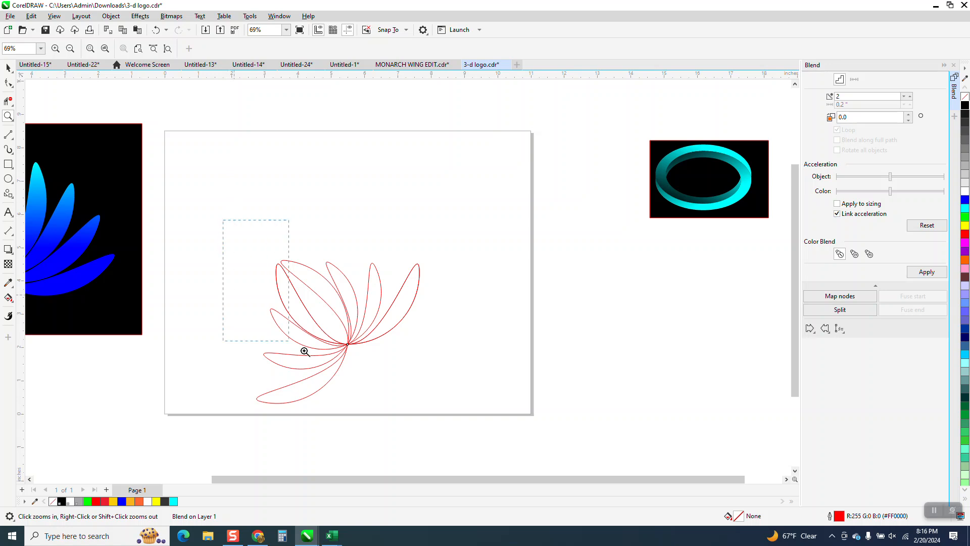
left_click_drag(506, 413, 506, 414)
left_click(8, 67)
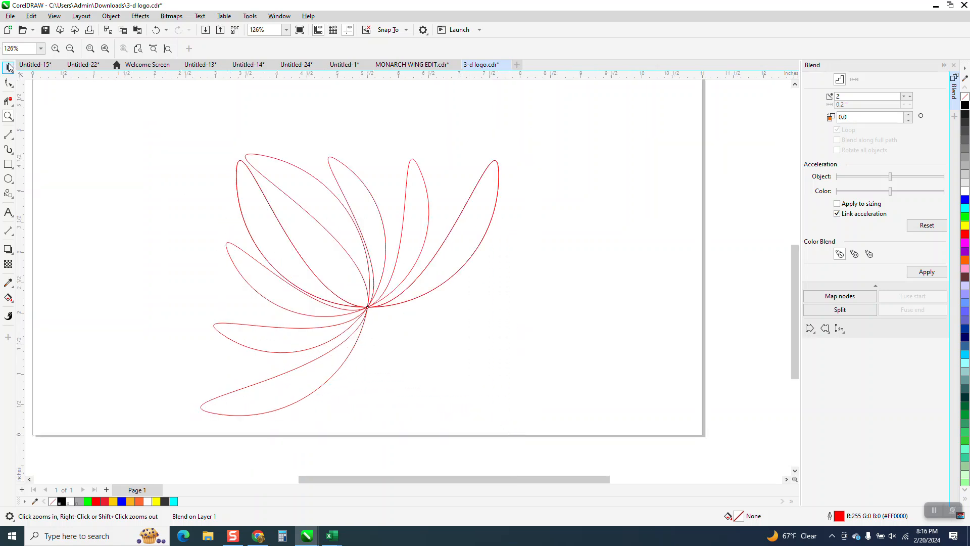
scroll(203, 123, "down", 2)
left_click_drag(536, 363, 536, 362)
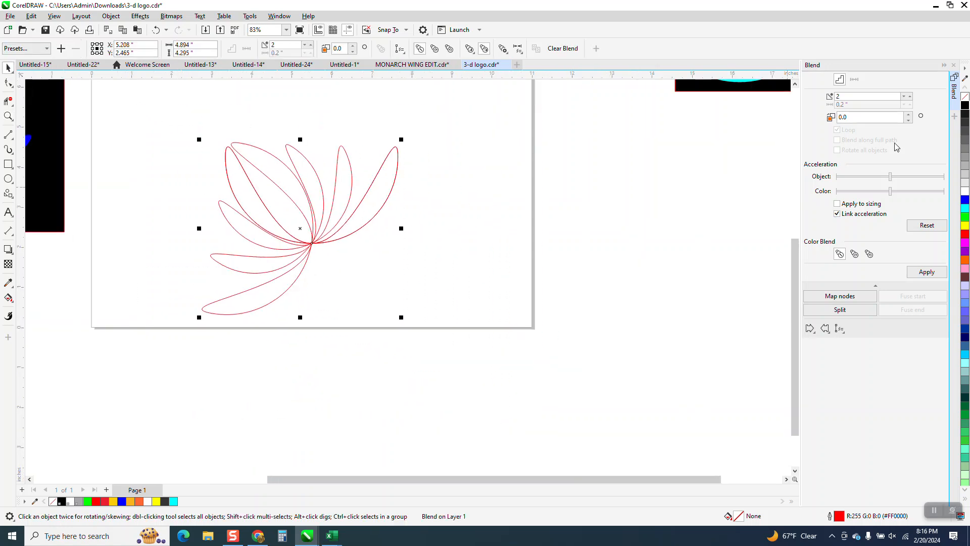
left_click(963, 201)
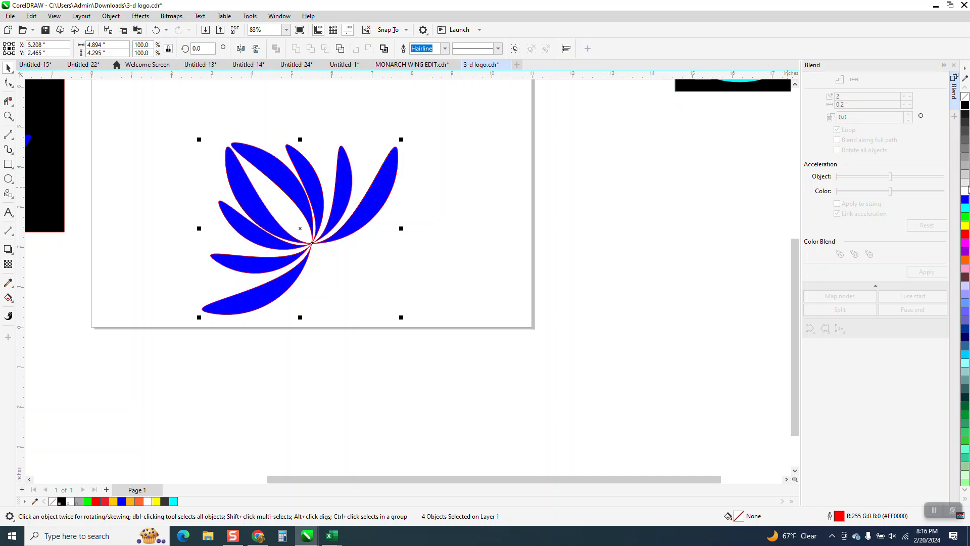
right_click(966, 96)
Try rotating the blue petals clockwise to about 321° so the flower stands upright.
left_click(334, 198)
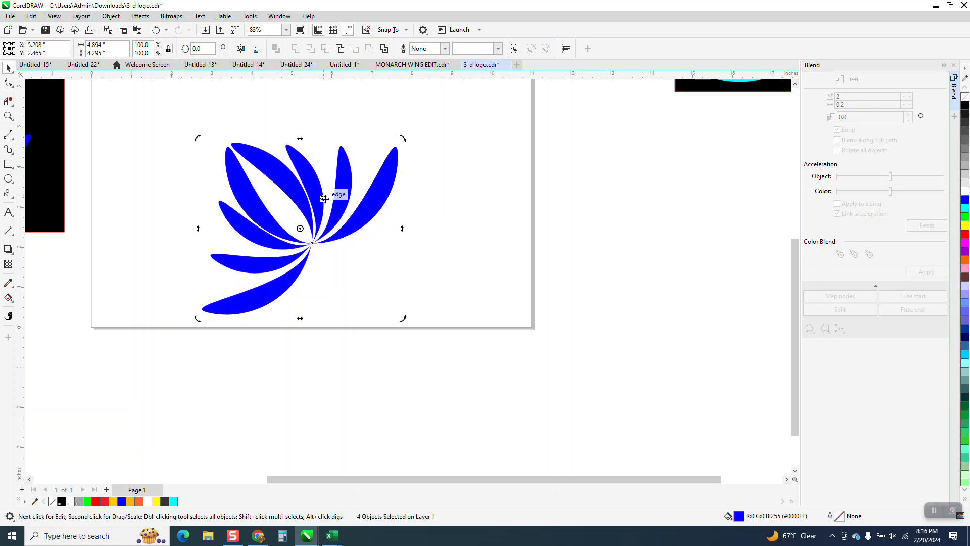
left_click_drag(405, 139, 436, 227)
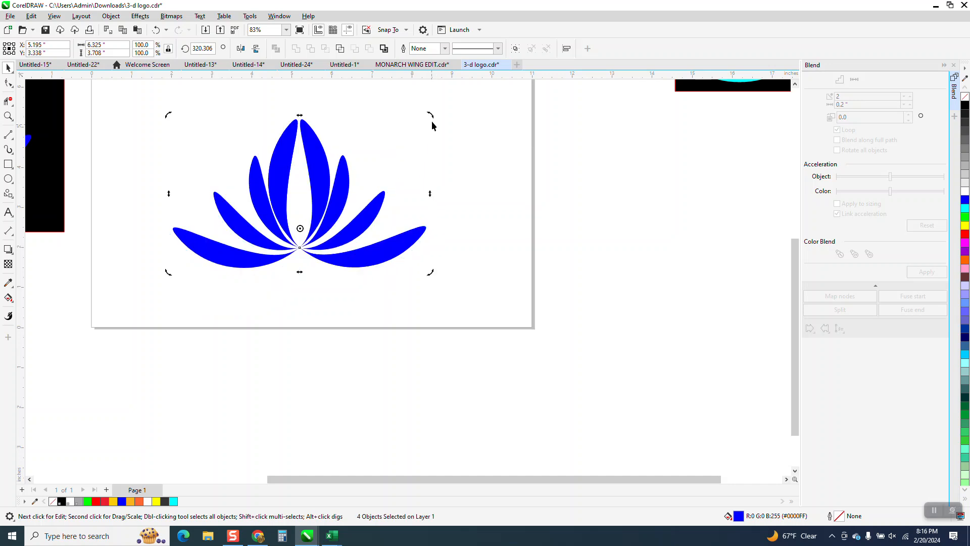
left_click_drag(432, 115, 434, 115)
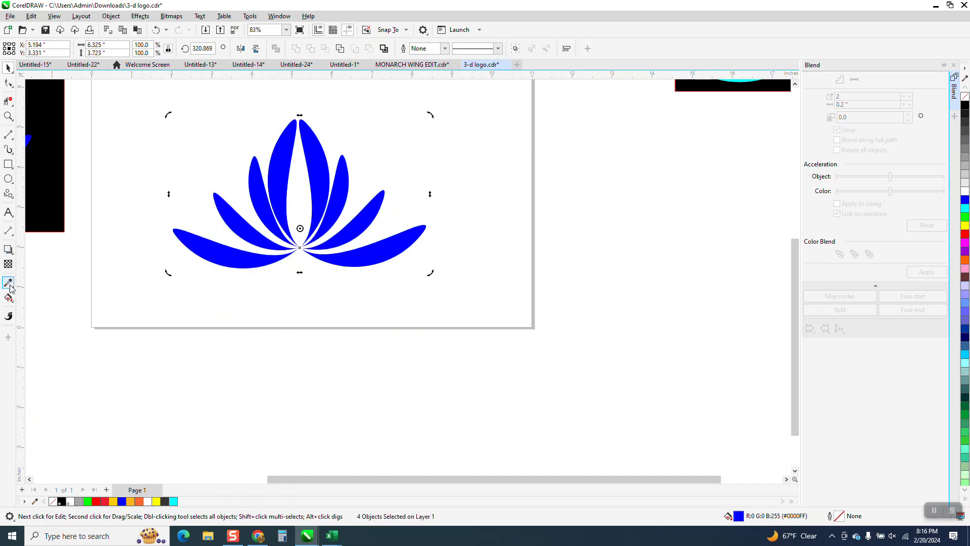
Try a vertical fountain fill on the flower from blue at the base to cyan at the tips, with a second blue stop partway.
left_click(13, 303)
left_click(46, 294)
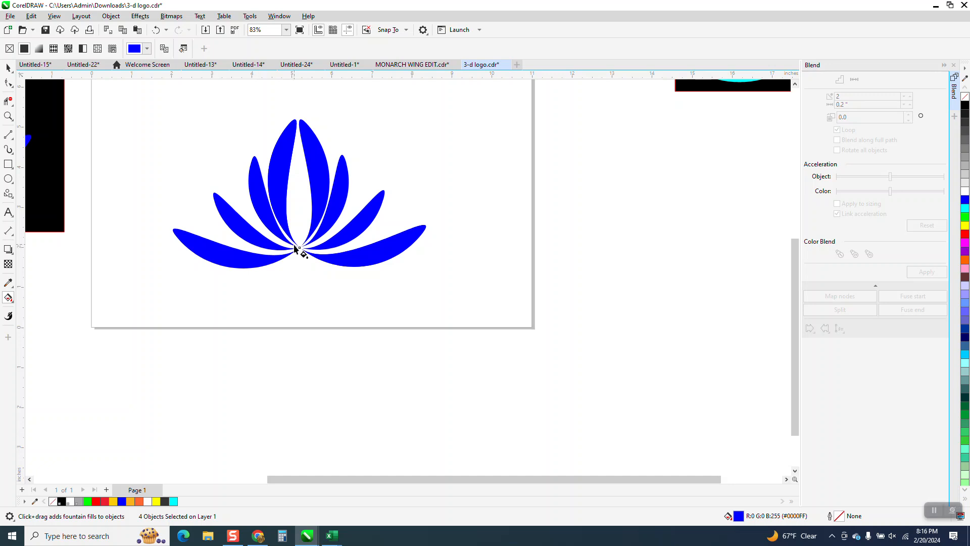
left_click_drag(298, 244, 296, 112)
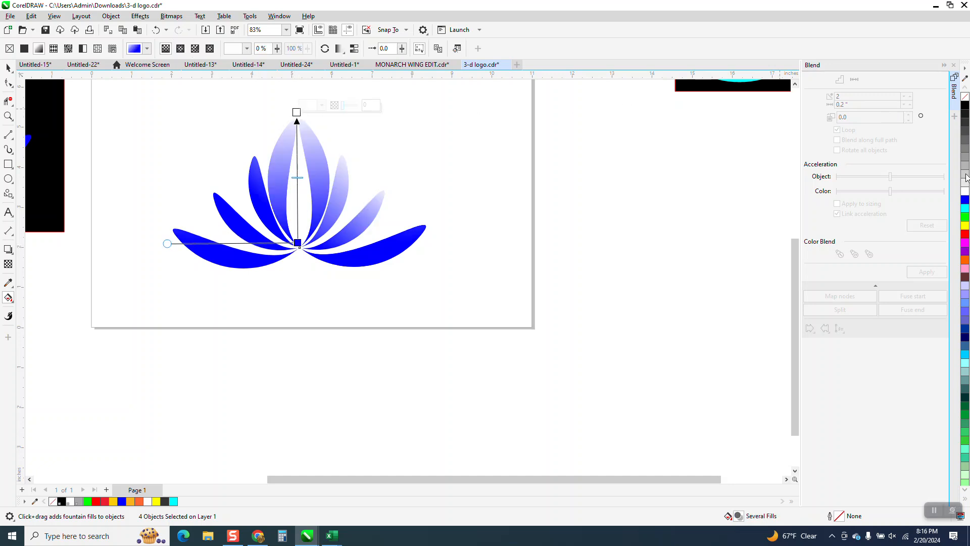
left_click_drag(966, 214, 296, 136)
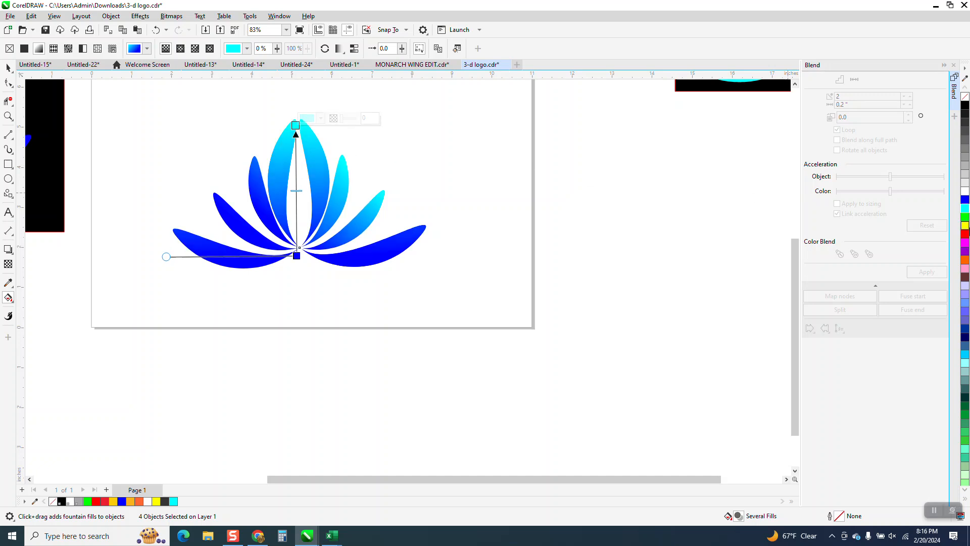
left_click_drag(965, 201, 295, 182)
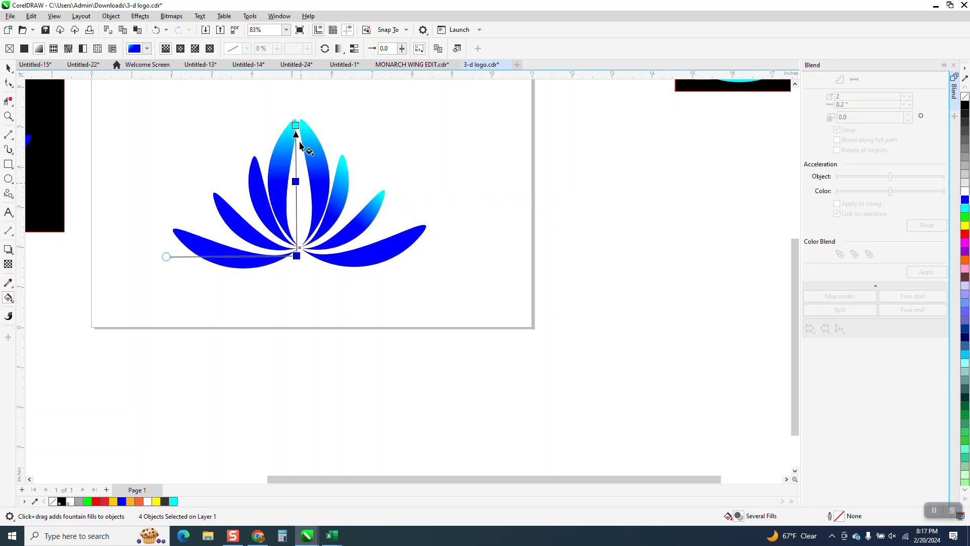
left_click_drag(296, 125, 296, 158)
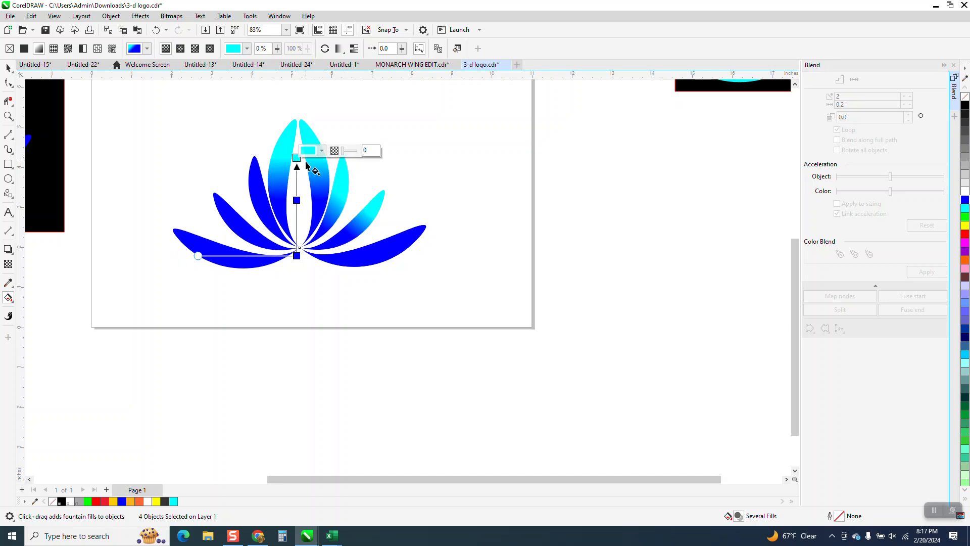
left_click_drag(203, 253, 201, 275)
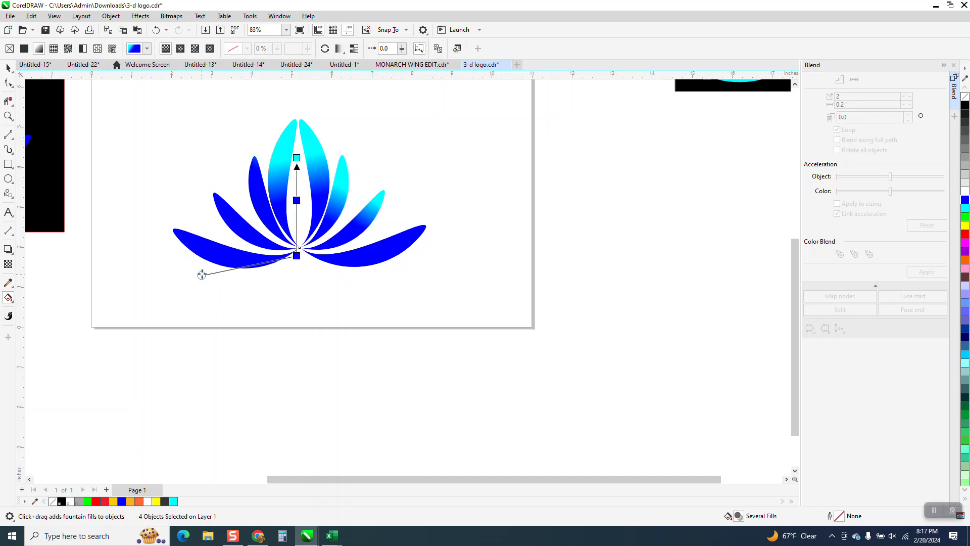
Undo the flower's fountain fill and its colour stop changes.
left_click(154, 29)
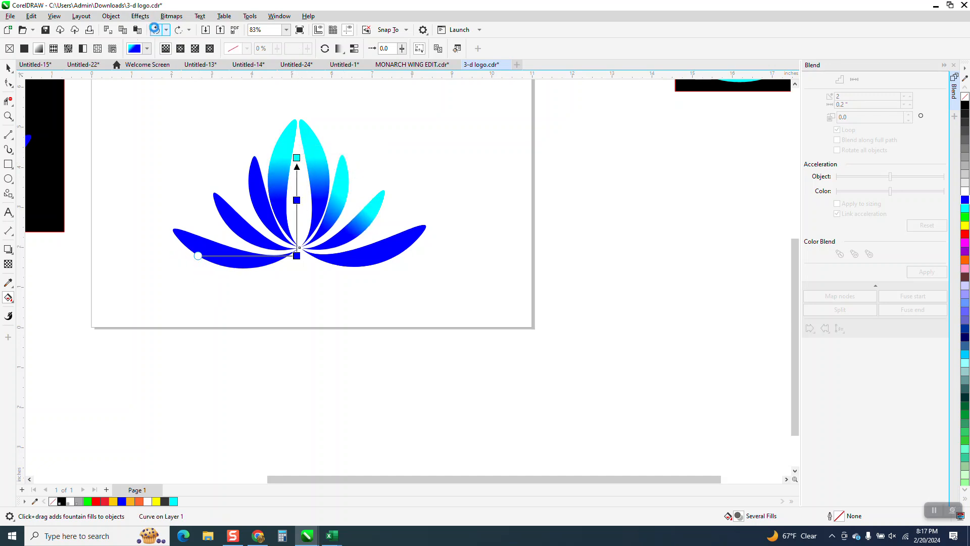
left_click(155, 30)
left_click(155, 30)
left_click(155, 29)
left_click(156, 30)
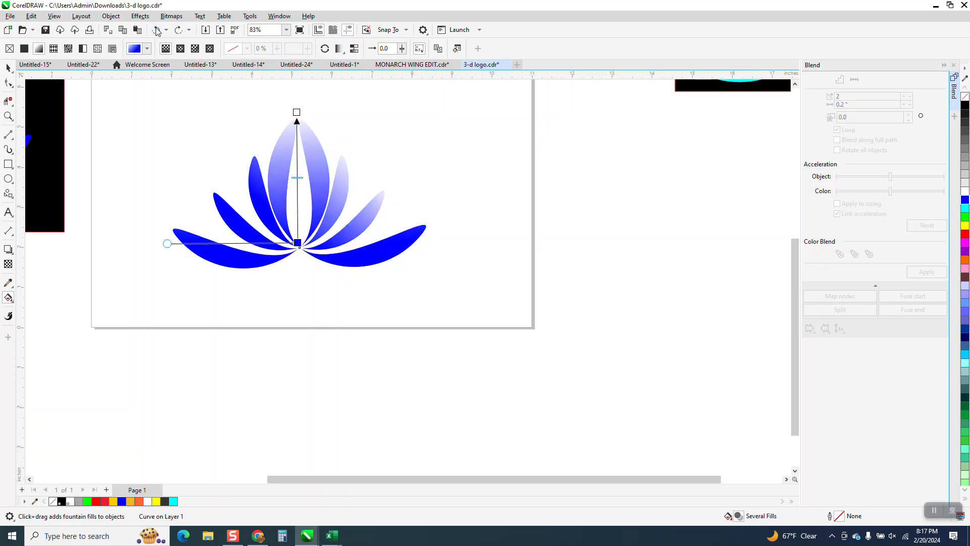
left_click(156, 29)
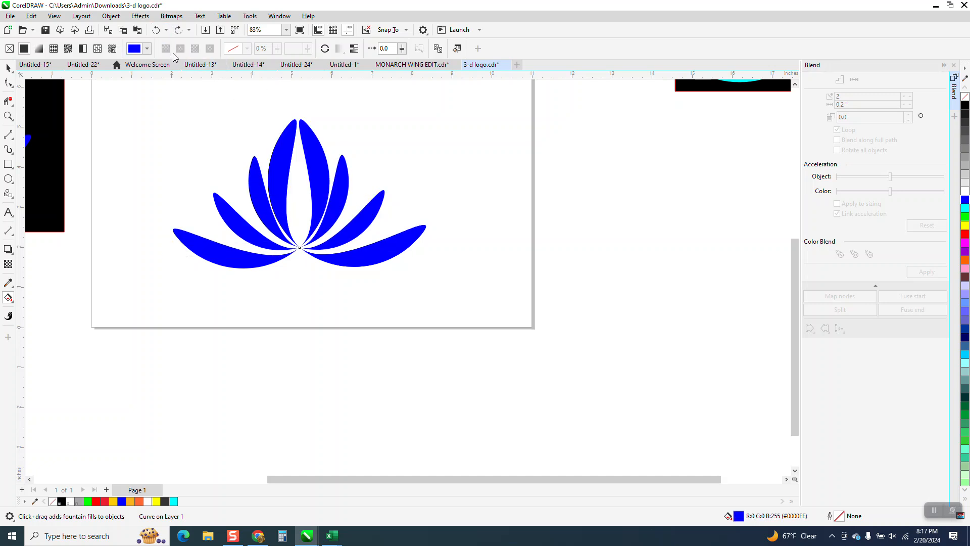
Undo the flower's rotation, outline removal and blue fill.
left_click(158, 31)
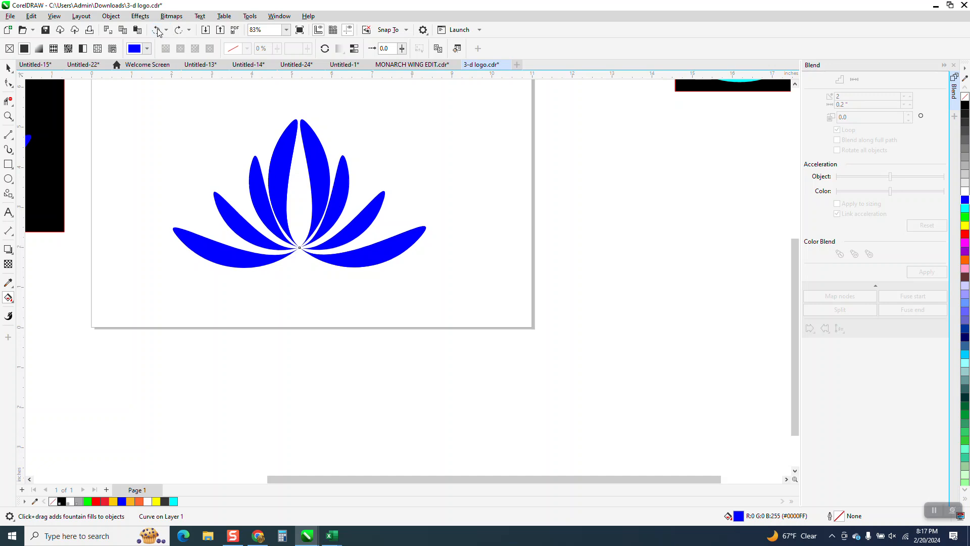
left_click(158, 30)
left_click(158, 30)
left_click(157, 30)
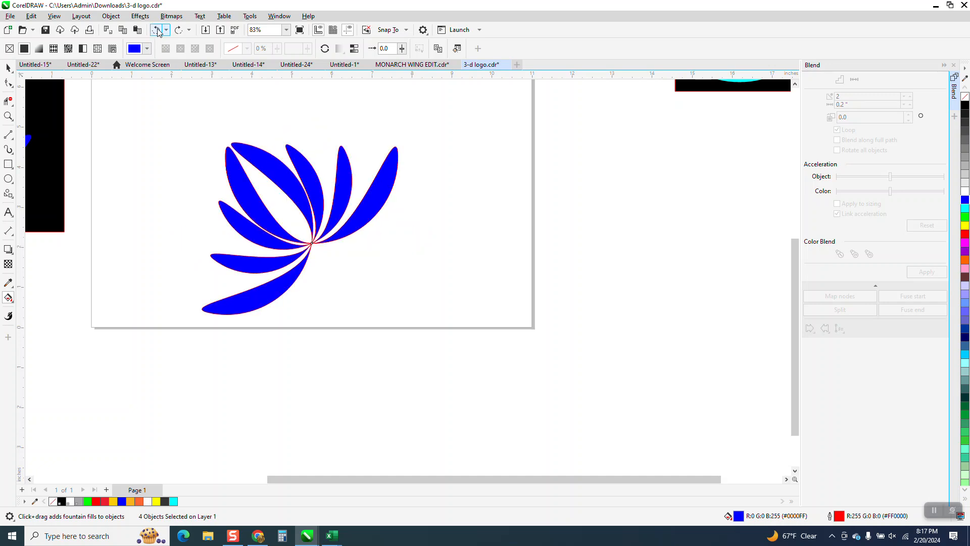
Break the petal blend apart and group all the petal curves.
left_click(8, 68)
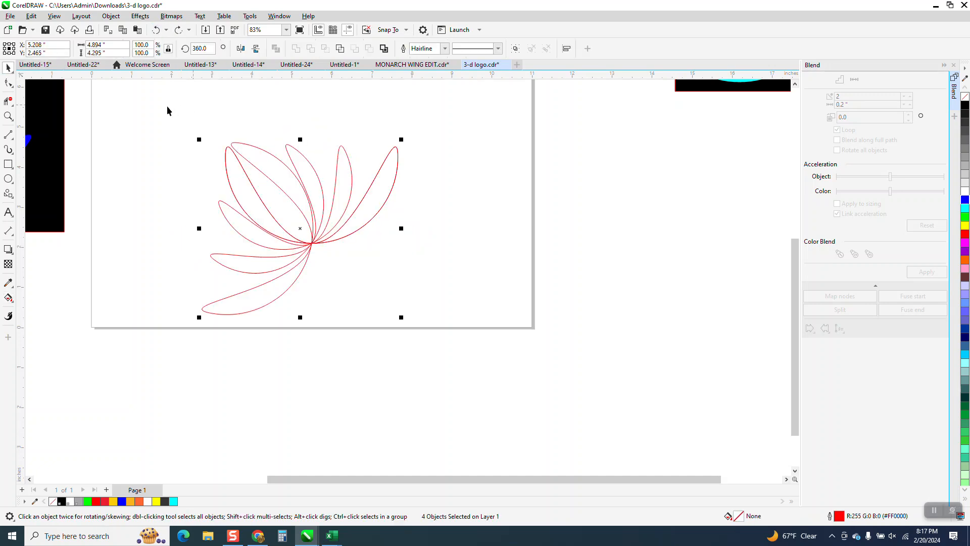
left_click_drag(162, 117, 481, 310)
left_click(111, 16)
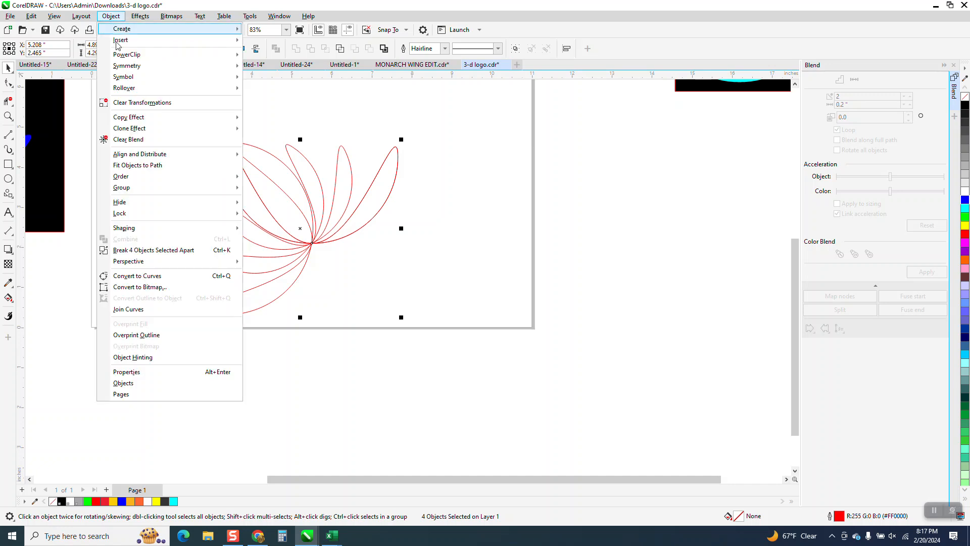
left_click(186, 251)
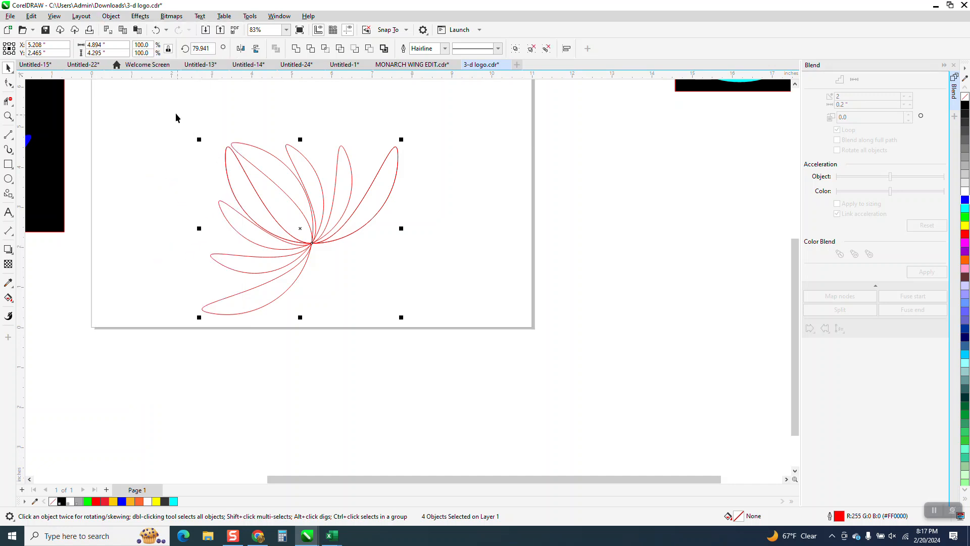
left_click(111, 18)
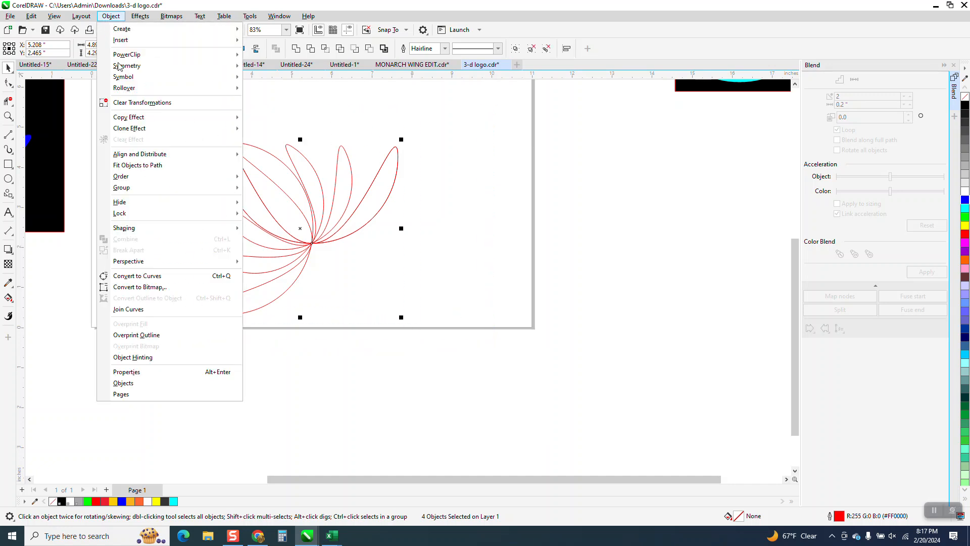
mouse_move(142, 190)
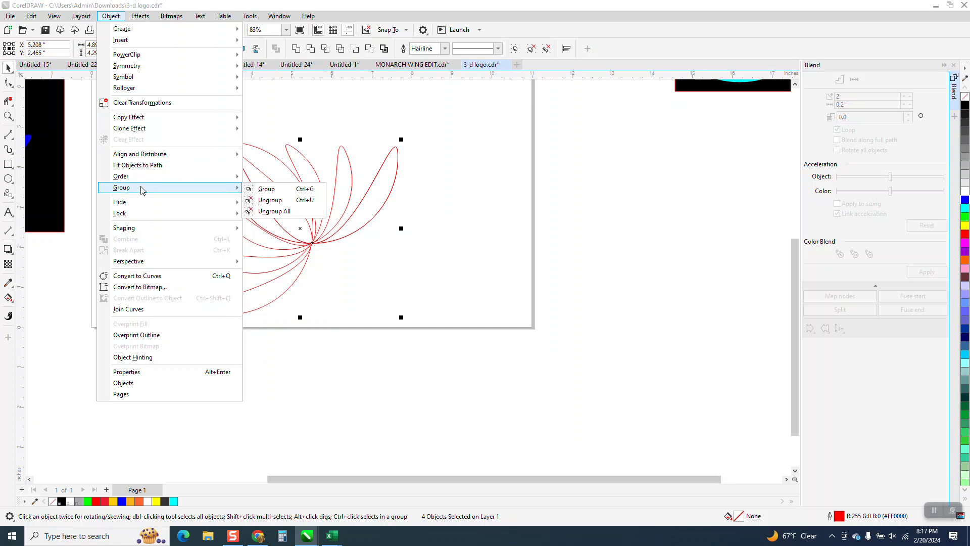
left_click(266, 189)
Rotate the petal group clockwise to about 320° so the flower stands upright.
left_click(301, 202)
left_click_drag(405, 153, 436, 219)
left_click_drag(438, 224, 438, 225)
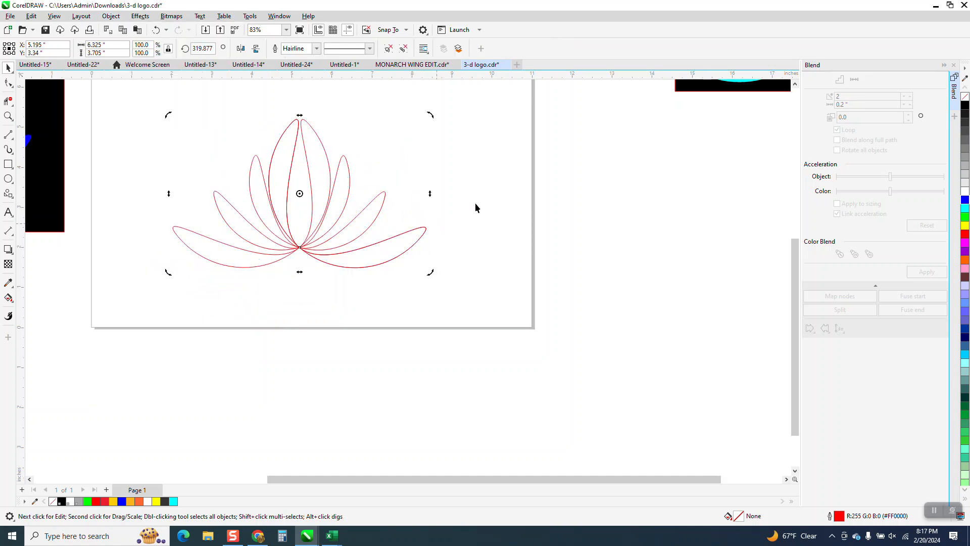
Fill the upright petal group with blue and remove its outline.
left_click(966, 200)
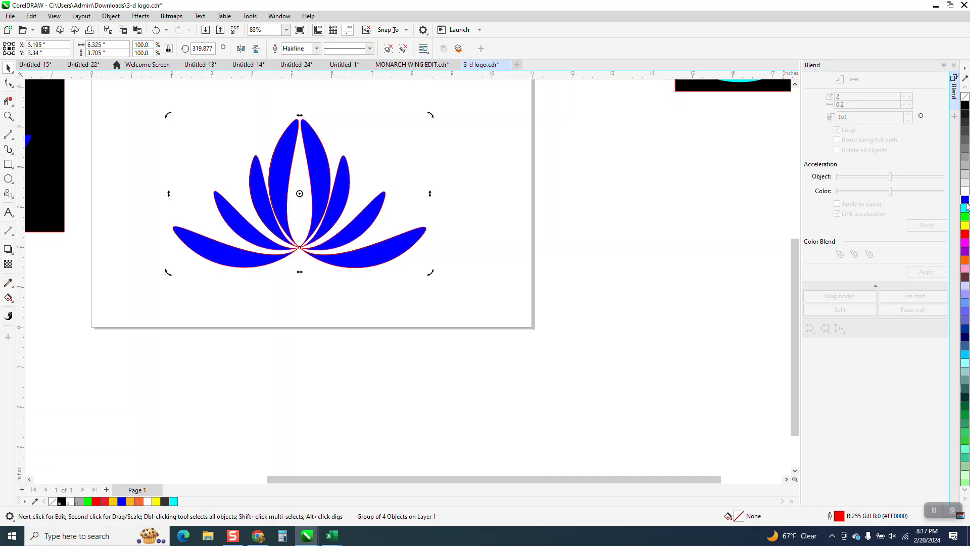
right_click(965, 96)
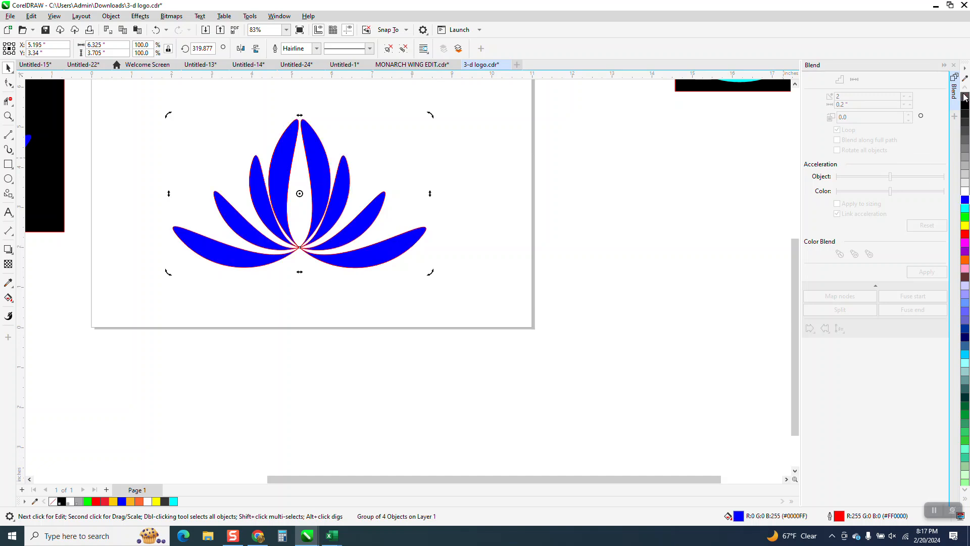
Apply a linear fountain fill to the petal group, running upward from blue at the base to cyan just below the tallest petal tips.
left_click(13, 302)
left_click(51, 297)
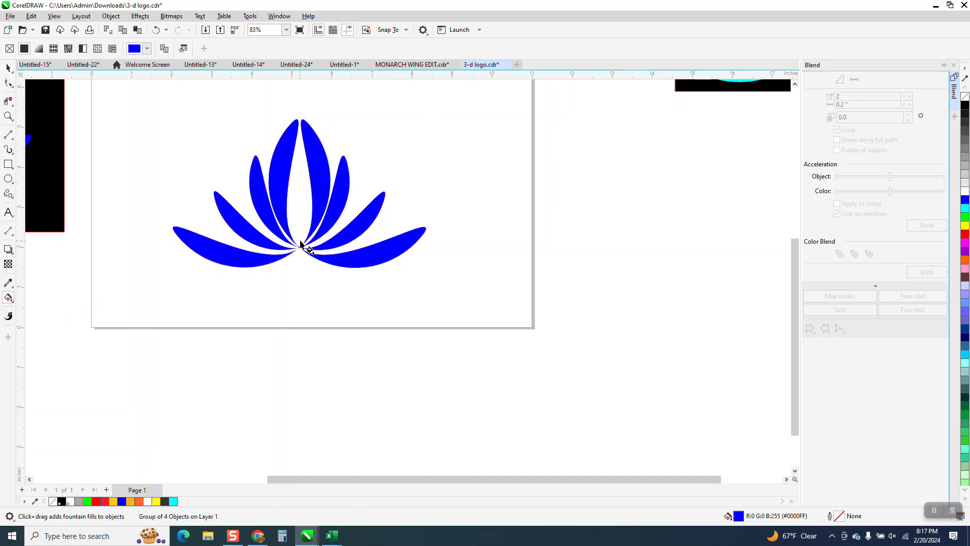
left_click_drag(300, 247, 304, 105)
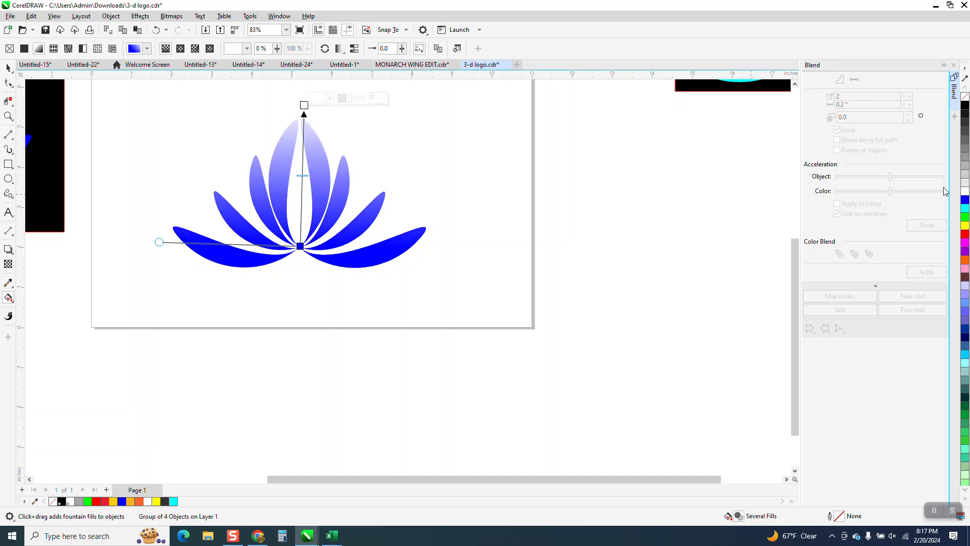
left_click_drag(610, 191, 305, 105)
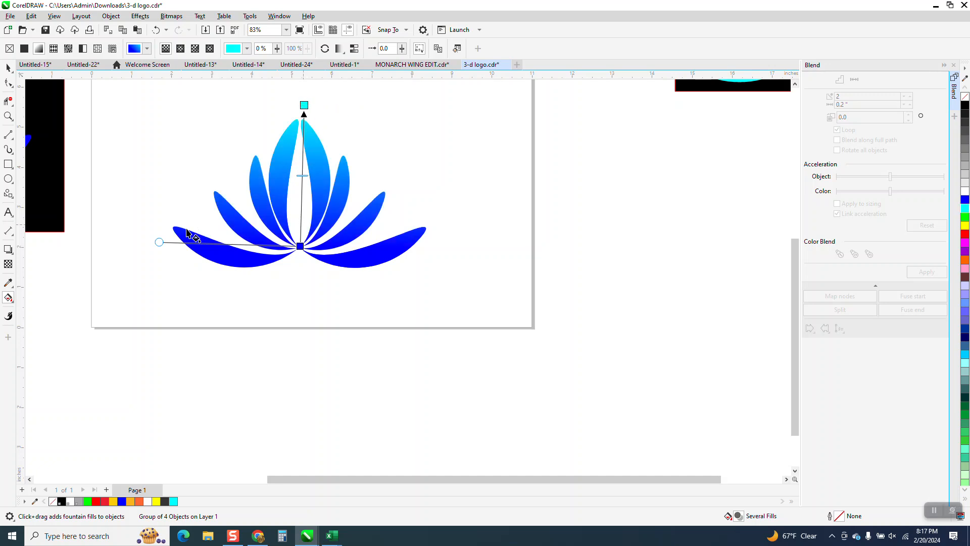
mouse_move(159, 242)
left_mouse_down()
mouse_move(159, 290)
mouse_move(175, 321)
mouse_move(236, 358)
mouse_move(211, 335)
mouse_move(160, 249)
left_mouse_up()
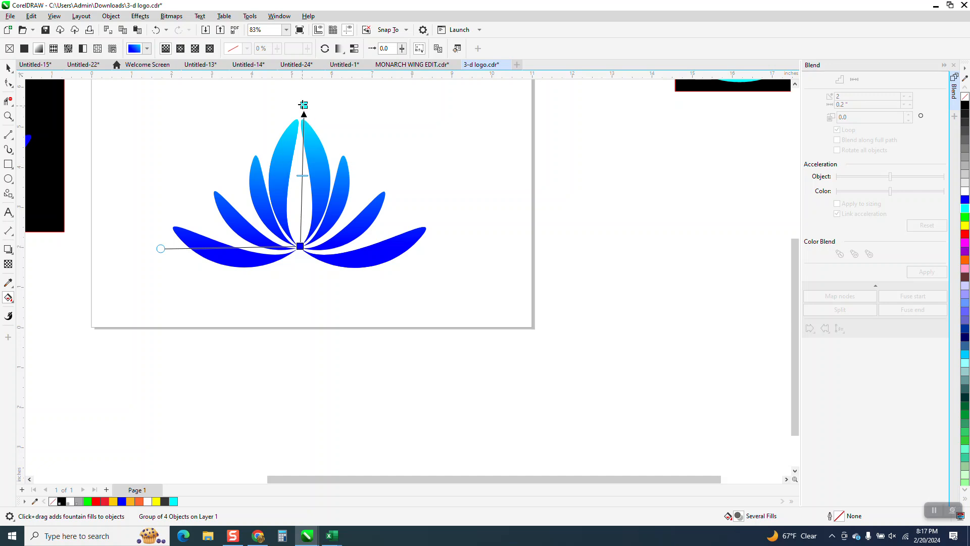
left_click_drag(304, 104, 299, 133)
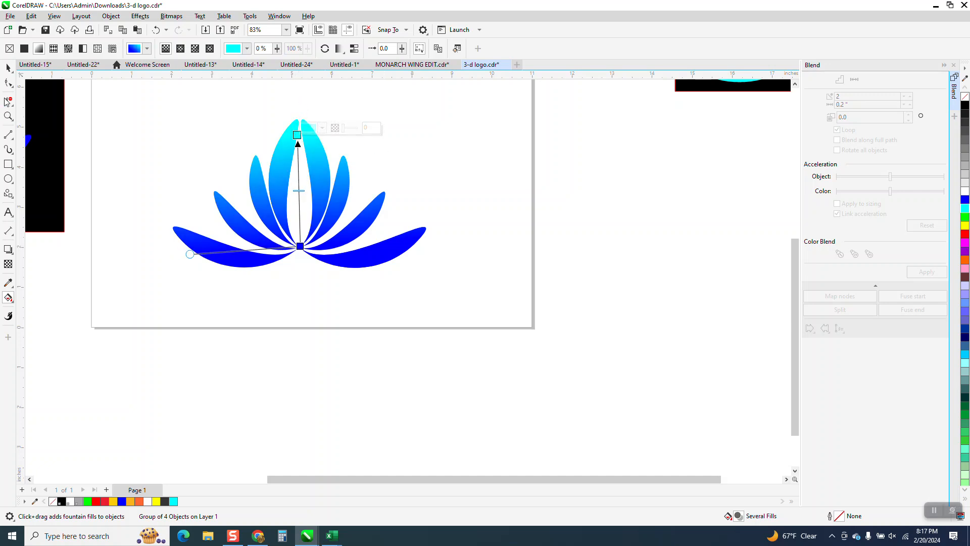
left_click(8, 67)
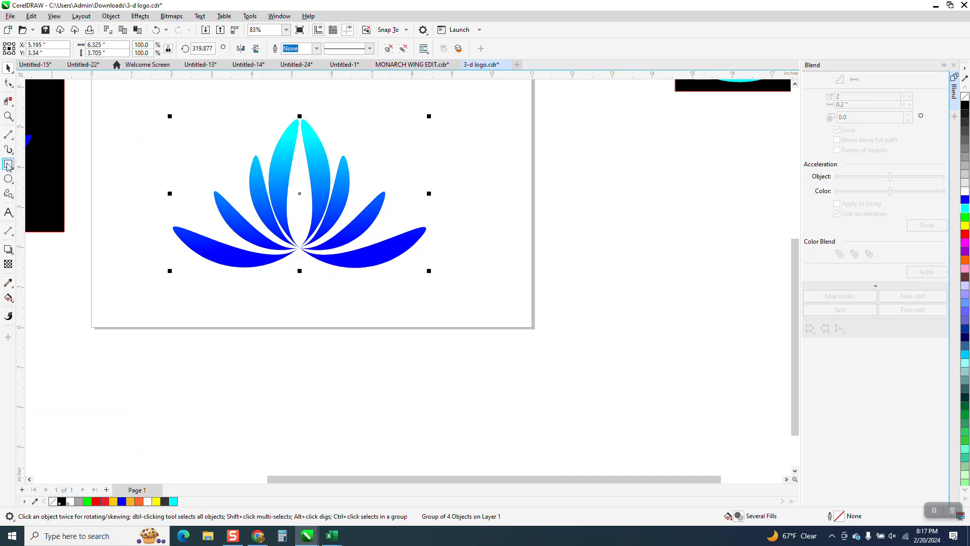
Add a black-filled rectangle about 8.5 by 5.5 inches around the flower and send it to the back of the page.
left_click_drag(158, 108, 499, 328)
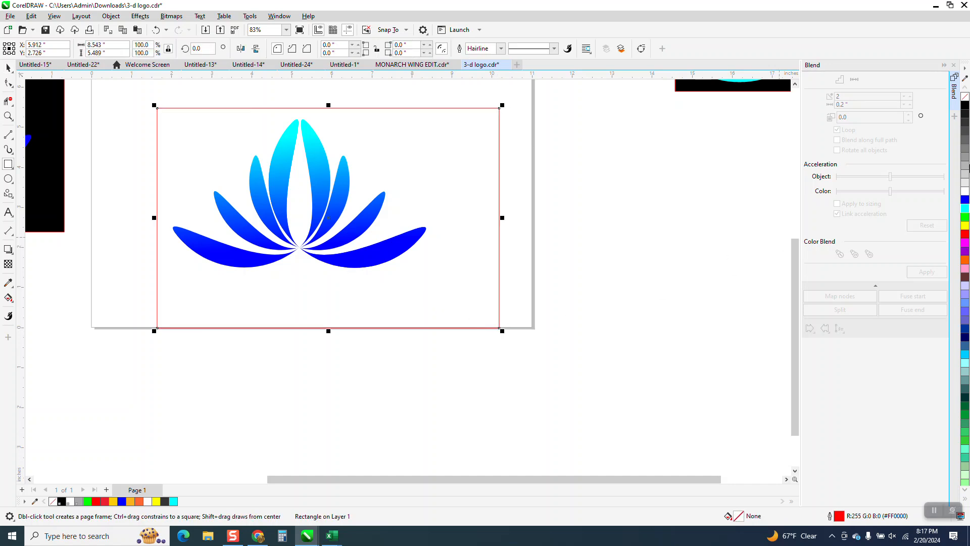
left_click(966, 104)
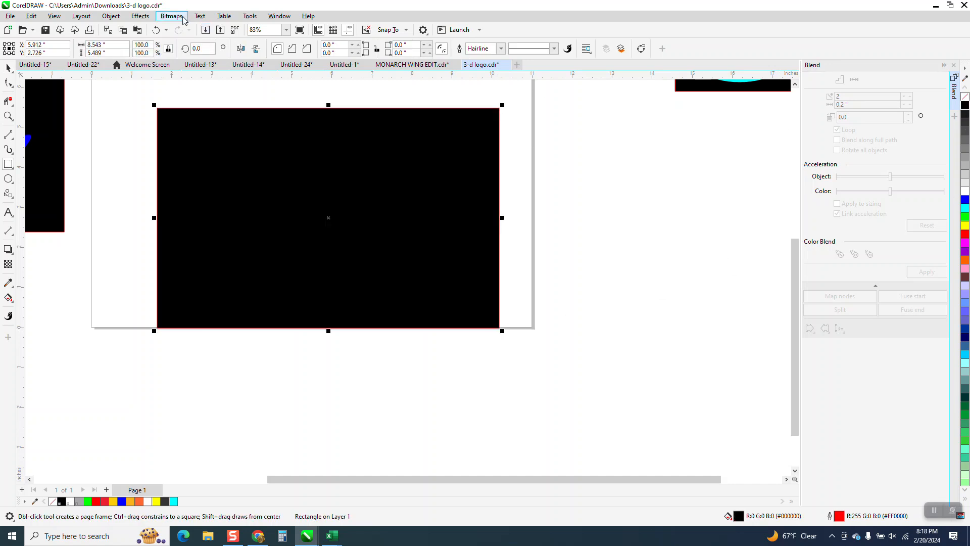
left_click(124, 17)
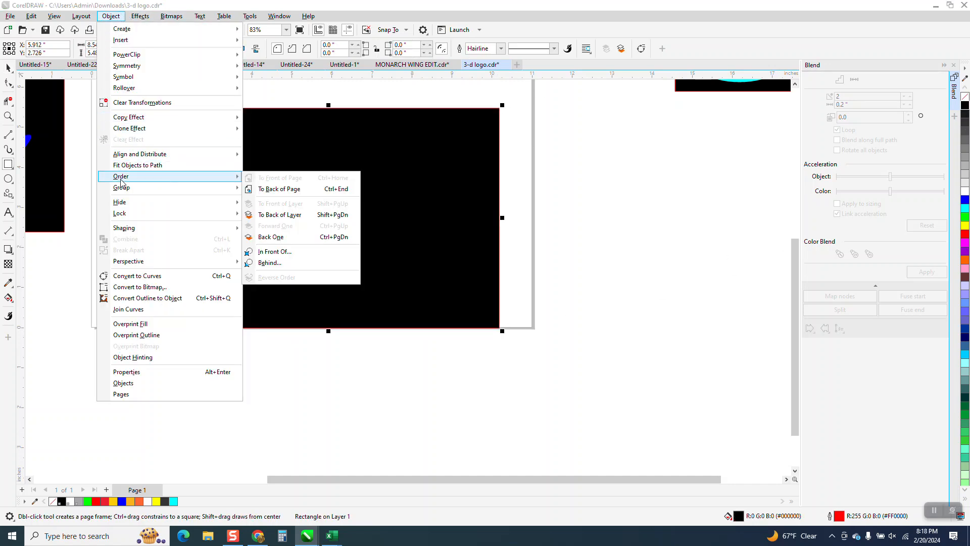
left_click(263, 189)
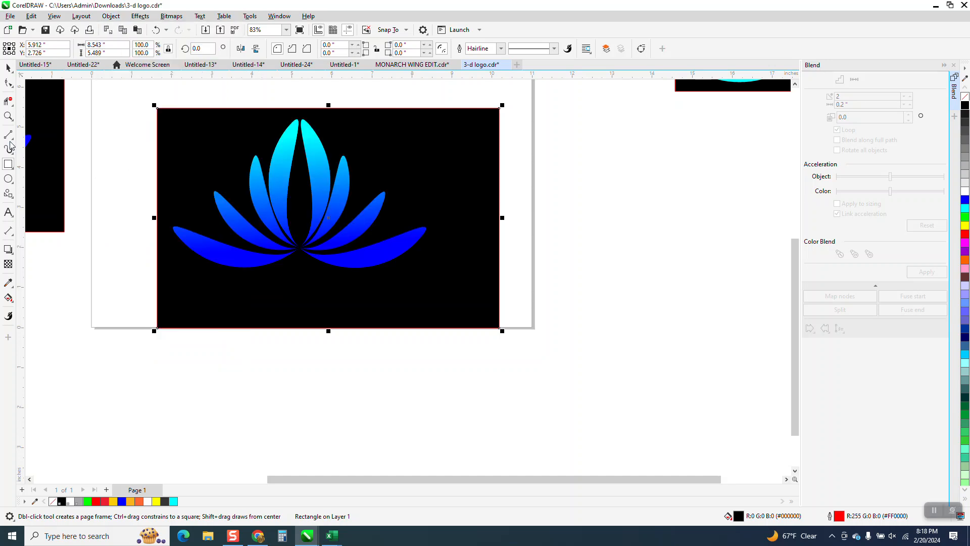
left_click(8, 116)
left_click_drag(185, 104, 480, 330)
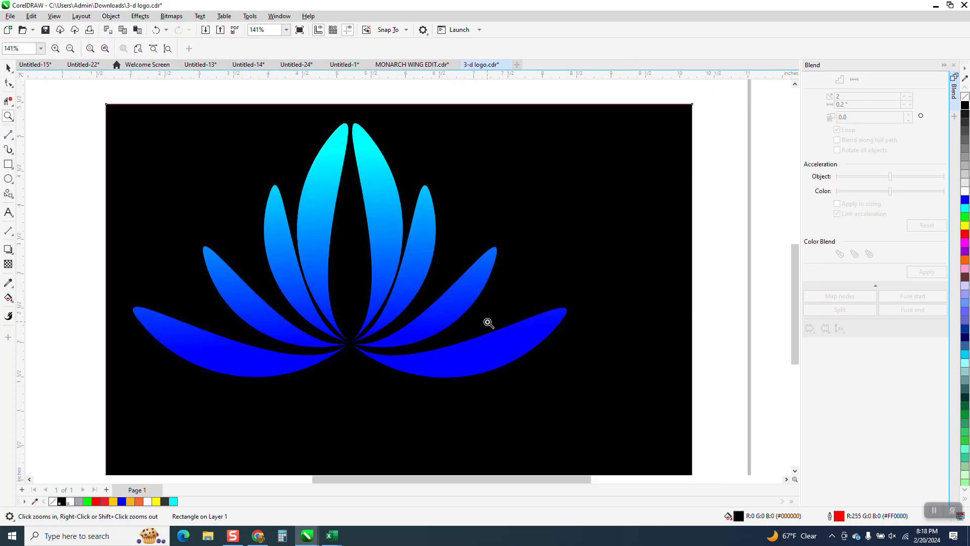
scroll(464, 317, "down", 4)
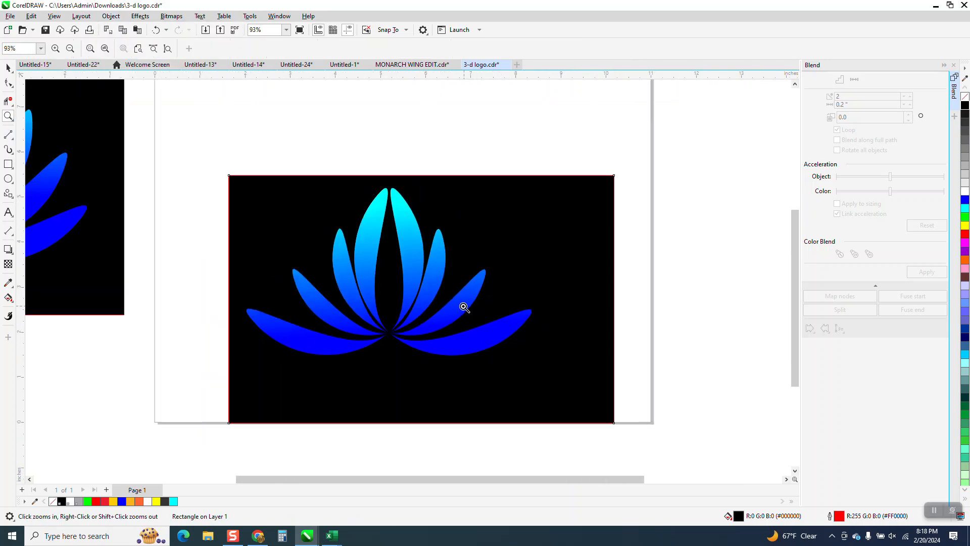